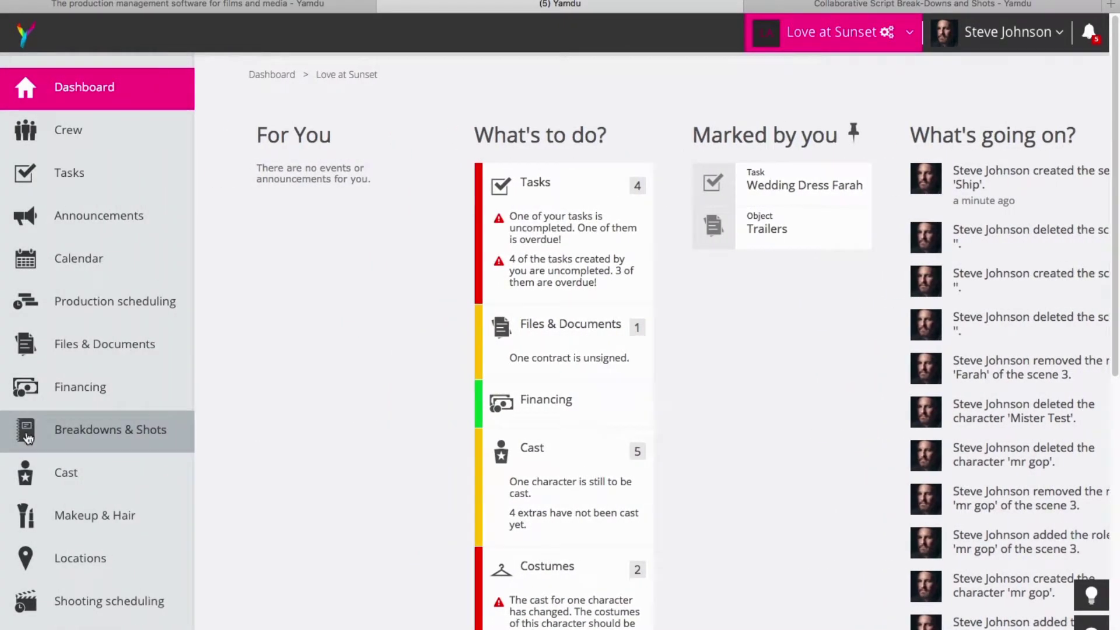
Open Breakdowns & Shots, then show and hide scene 1's action buttons.
{"action": "left_click", "coordinate": [26, 436]}
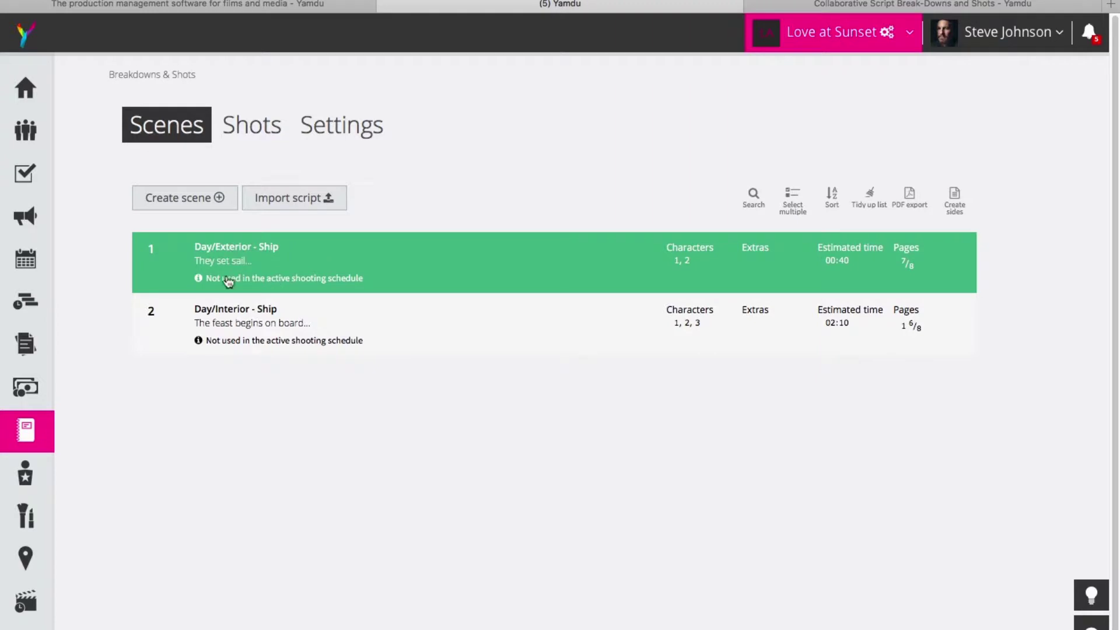
{"action": "left_click", "coordinate": [236, 259]}
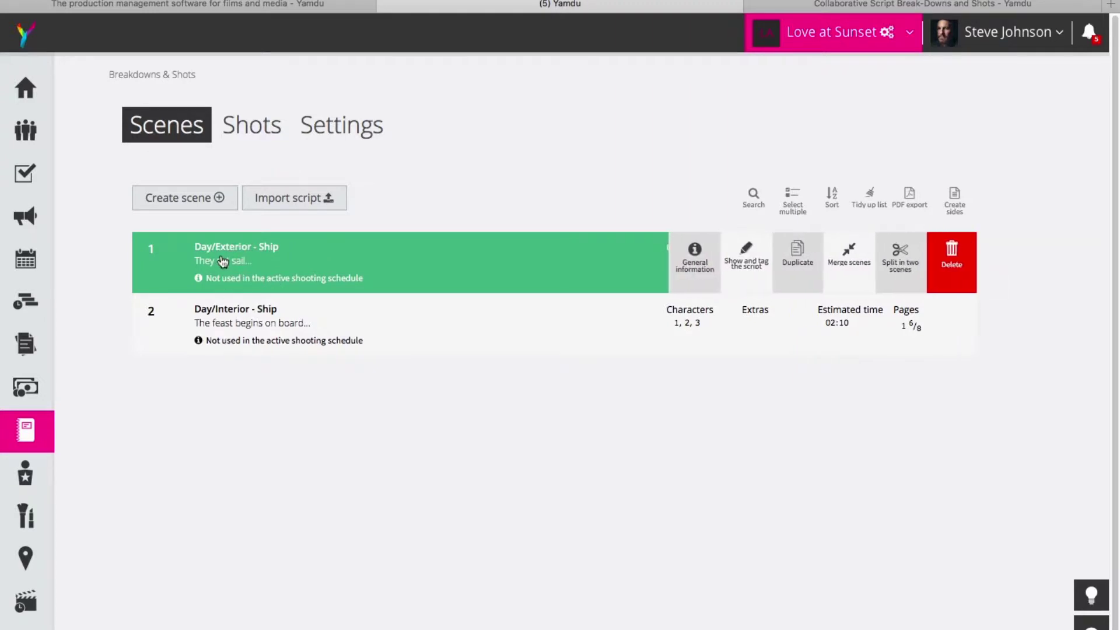
{"action": "left_click", "coordinate": [312, 468]}
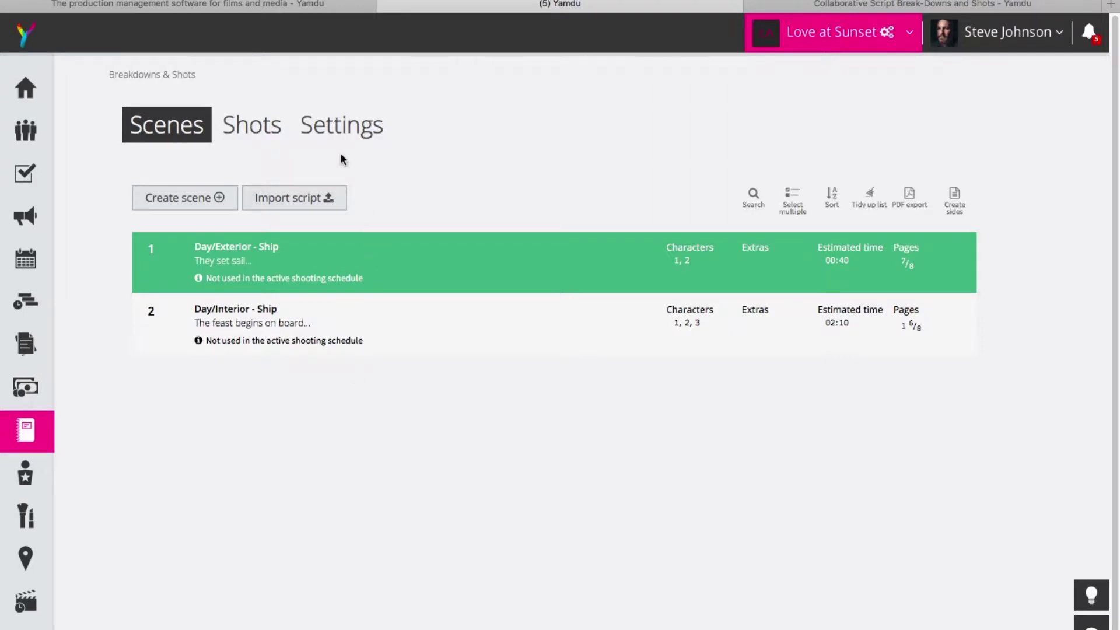
{"action": "left_click", "coordinate": [335, 126]}
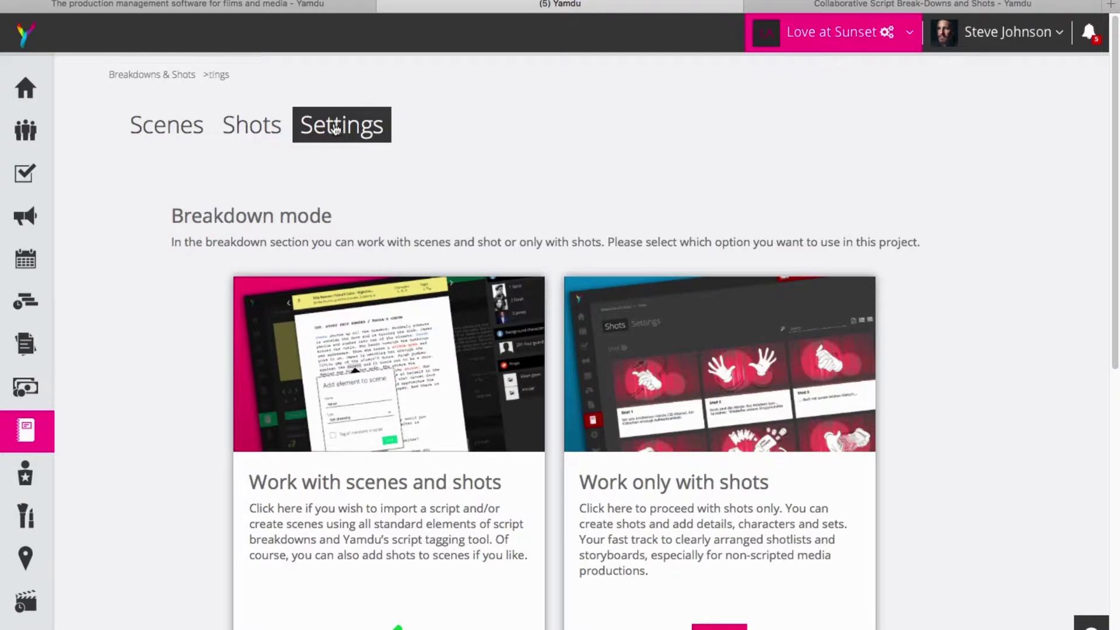
{"action": "scroll", "coordinate": [464, 545], "scroll_direction": "down", "scroll_amount": 10}
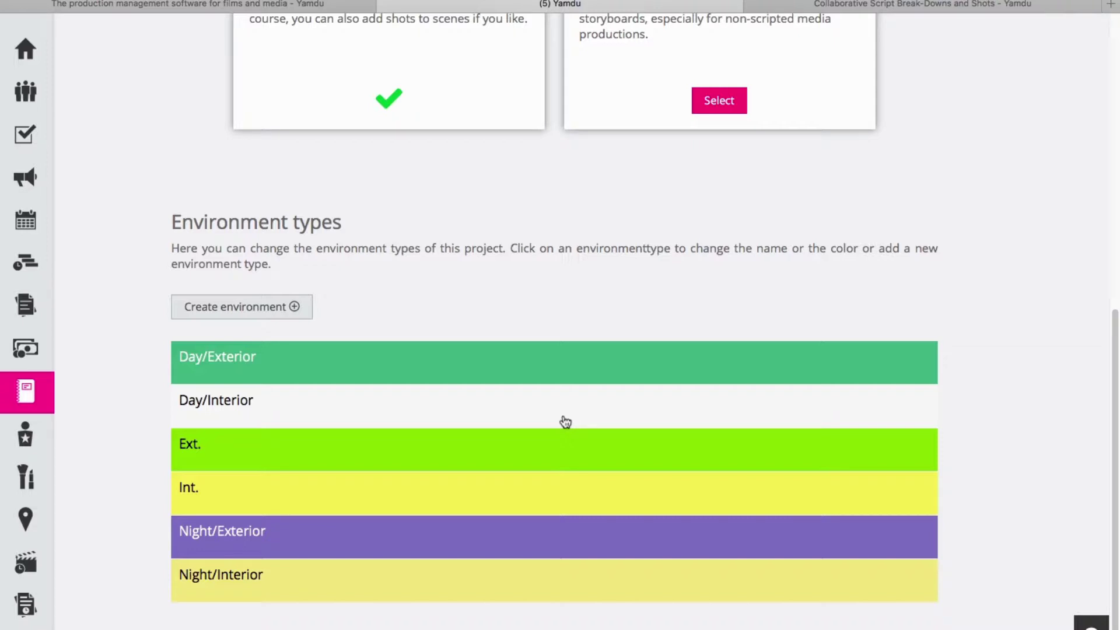
{"action": "left_click", "coordinate": [565, 421]}
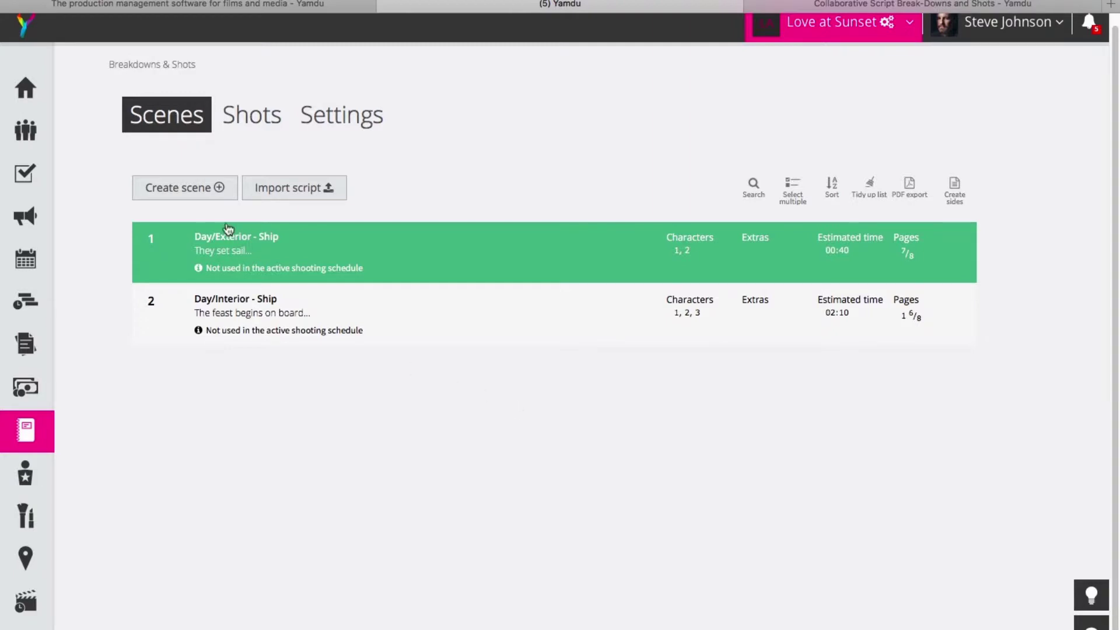
Start a new scene with ID 3 and a Night/Interior environment.
{"action": "left_click", "coordinate": [224, 192]}
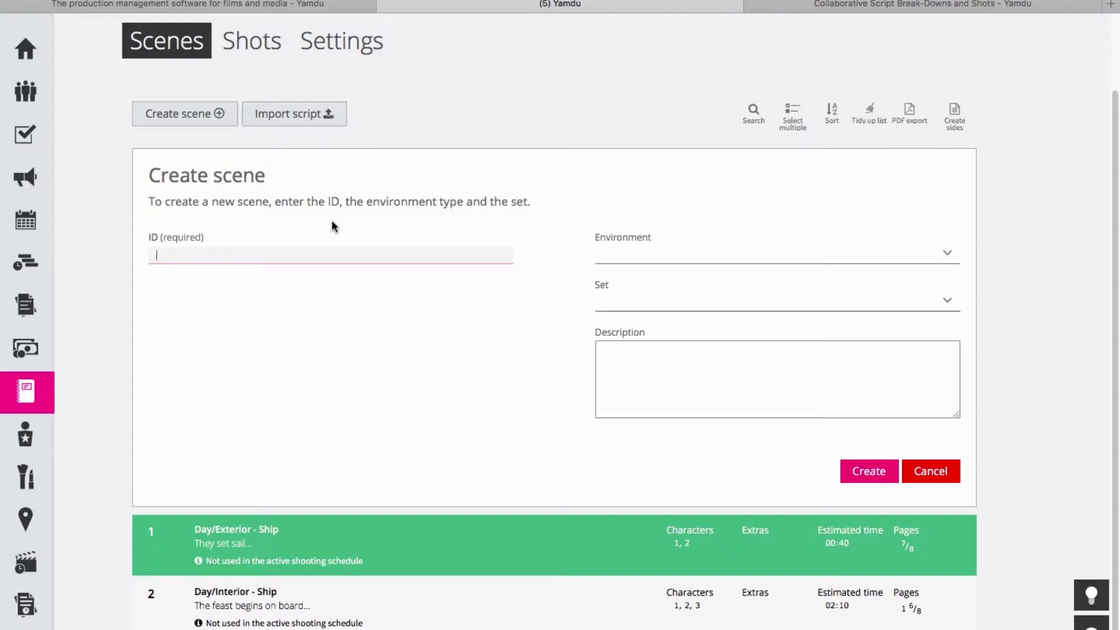
{"action": "type", "text": "3"}
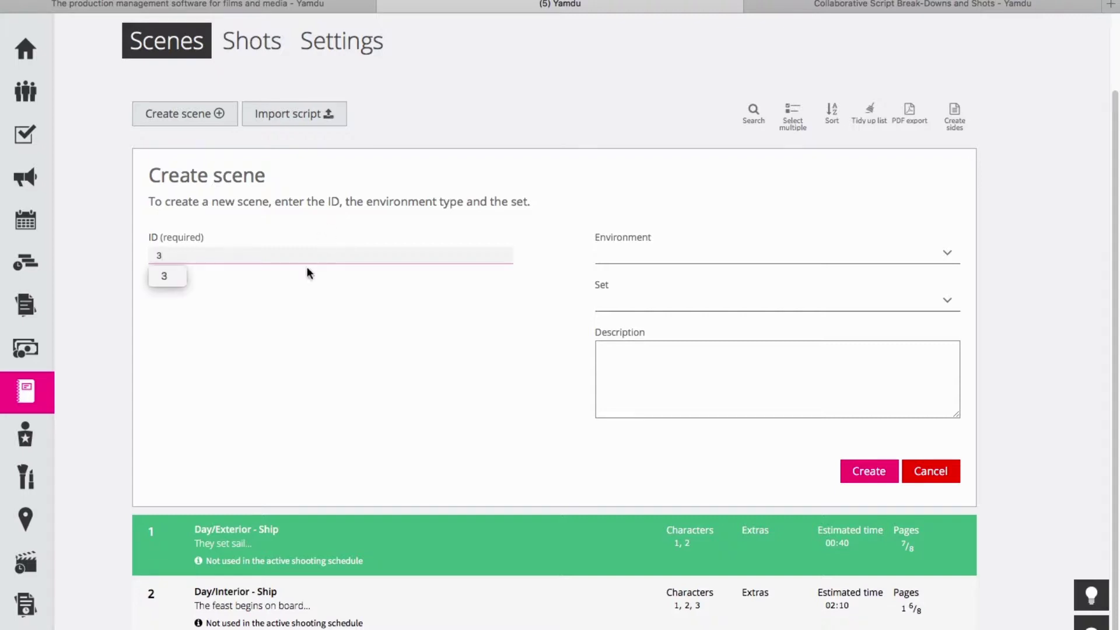
{"action": "left_click", "coordinate": [543, 318]}
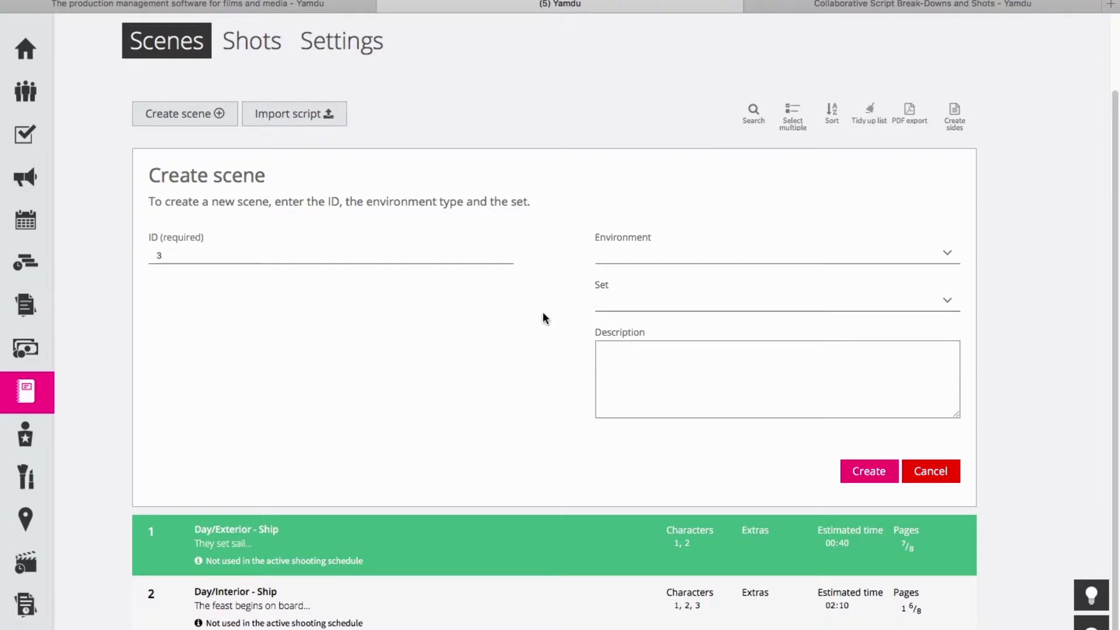
{"action": "left_click", "coordinate": [930, 254]}
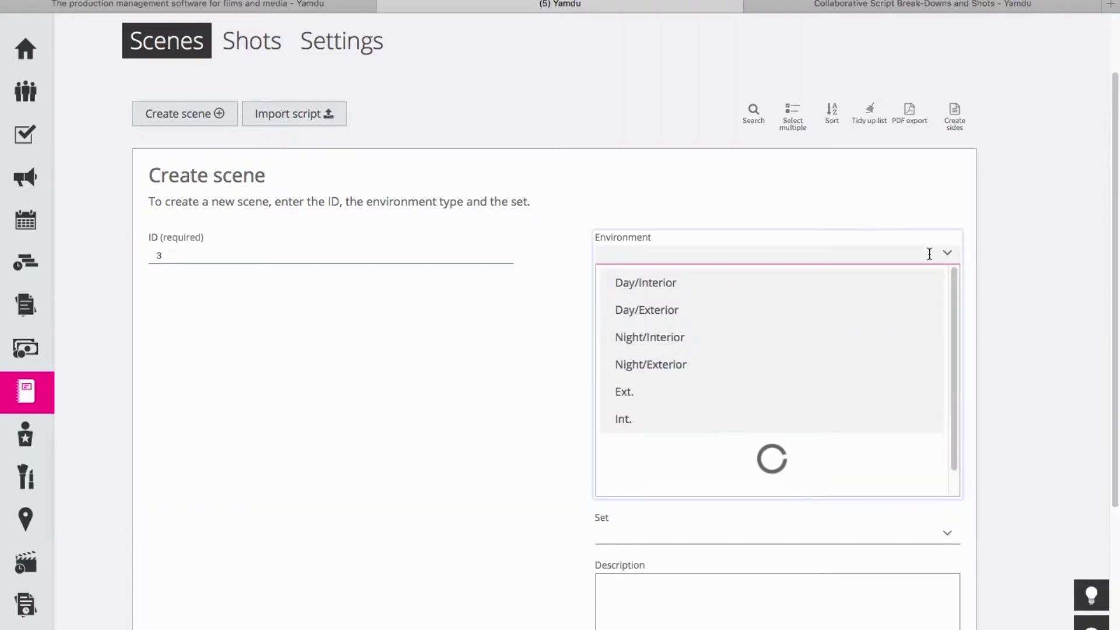
{"action": "left_click", "coordinate": [671, 343]}
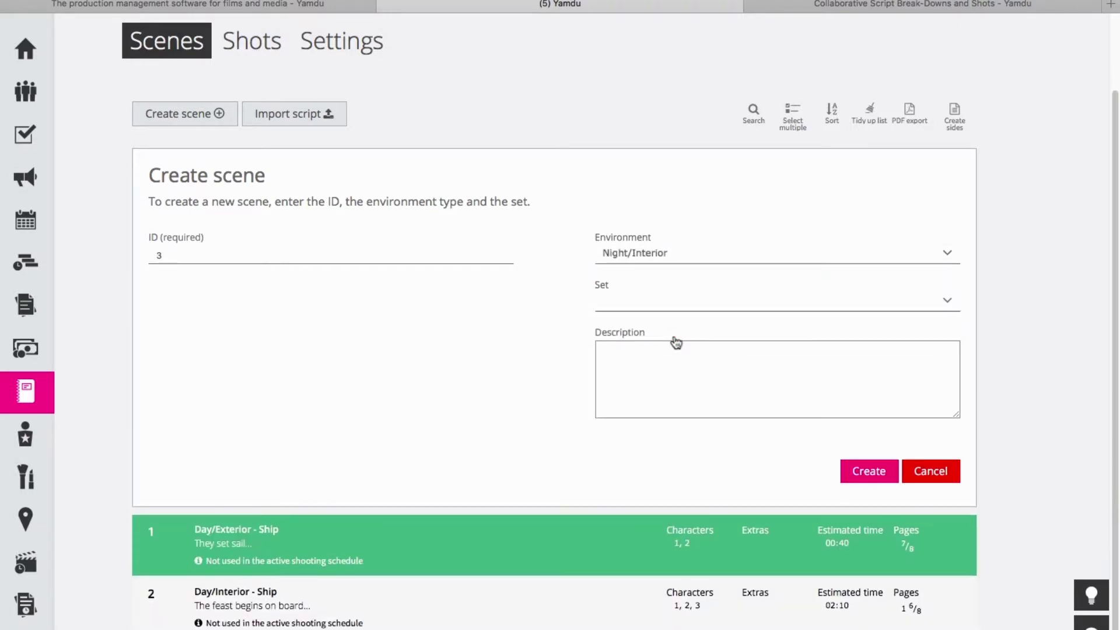
Add a new set named 'Ship' to the scene.
{"action": "left_click", "coordinate": [940, 300]}
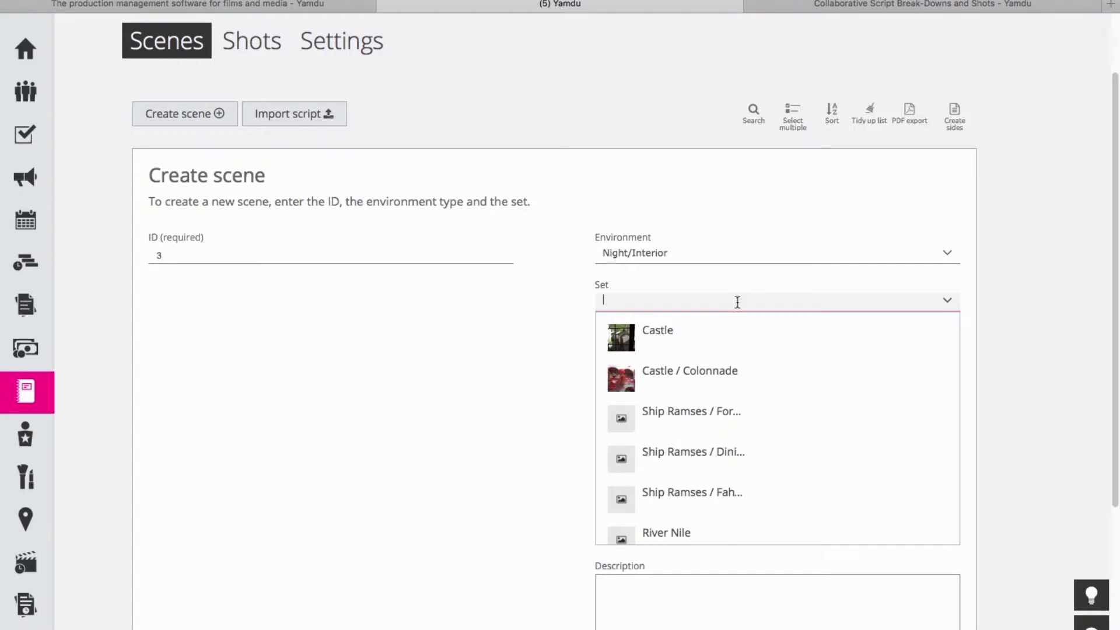
{"action": "type", "text": "S"}
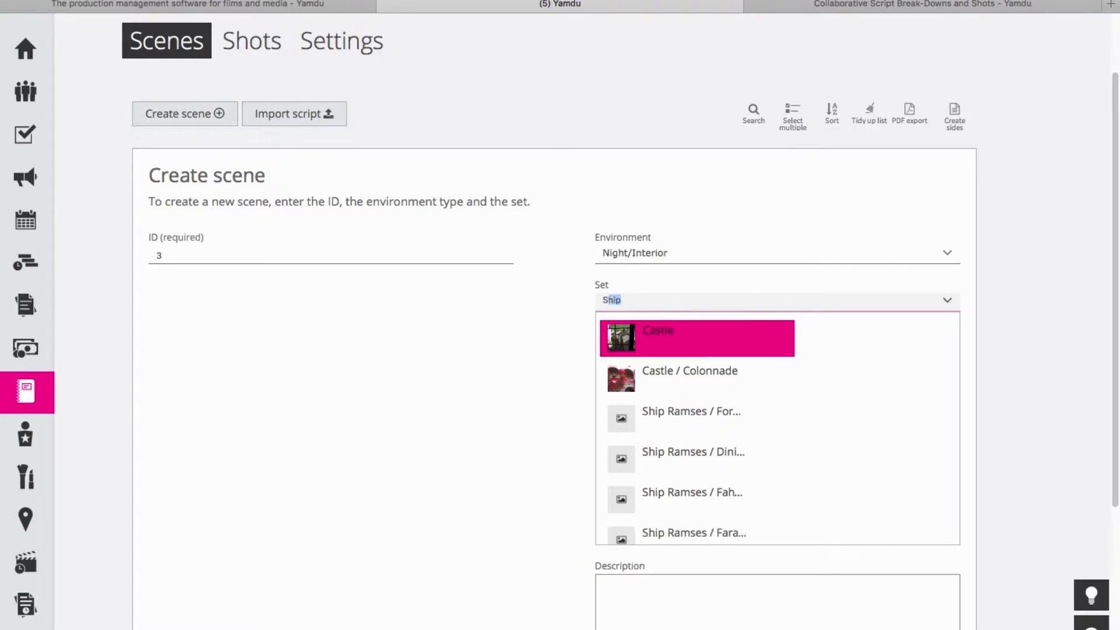
{"action": "type", "text": "hip."}
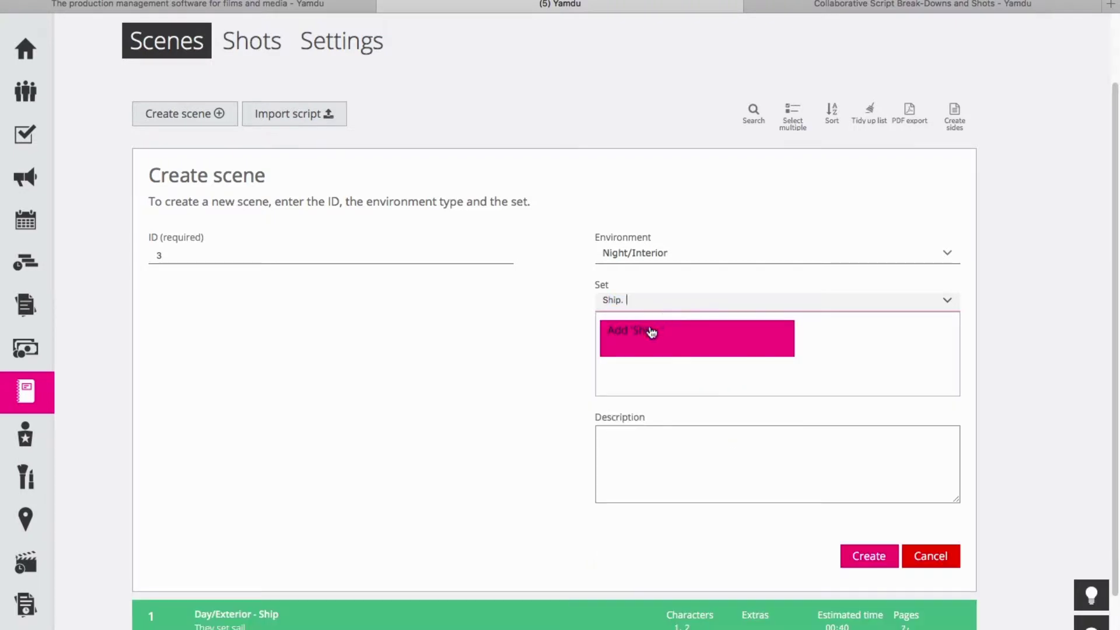
{"action": "left_click", "coordinate": [654, 331]}
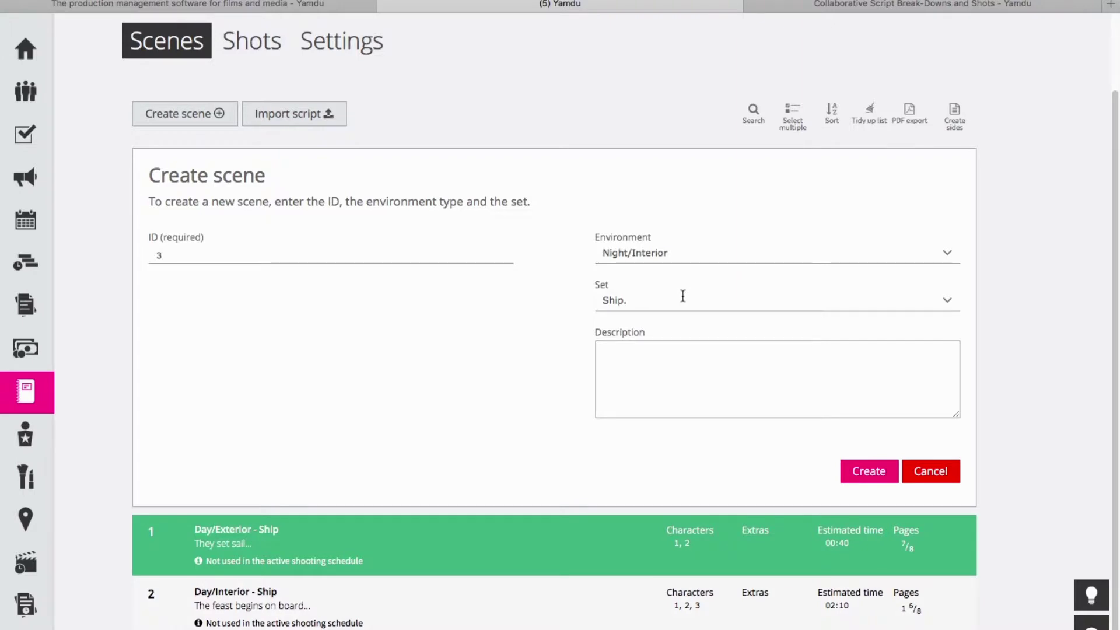
Enter the description 'They approach the island...', correcting typos along the way.
{"action": "left_click", "coordinate": [643, 359]}
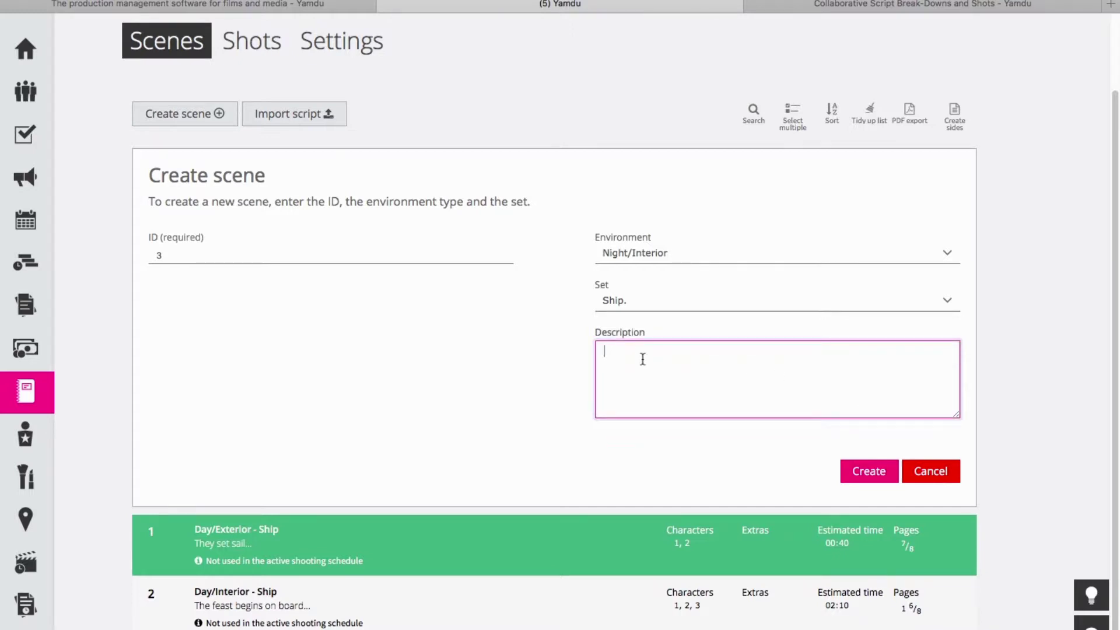
{"action": "type", "text": "They "}
{"action": "type", "text": "approach rh"}
{"action": "key", "text": "BackSpace"}
{"action": "key", "text": "BackSpace"}
{"action": "type", "text": "t"}
{"action": "key", "text": "BackSpace"}
{"action": "key", "text": "BackSpace"}
{"action": "type", "text": "n"}
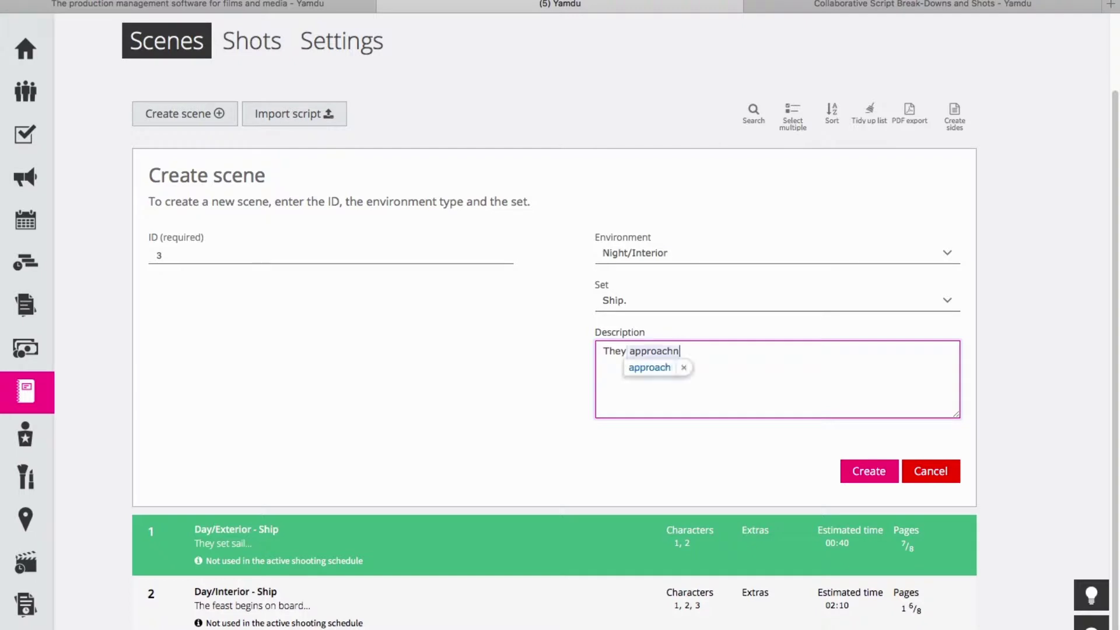
{"action": "key", "text": "BackSpace"}
{"action": "type", "text": "the "}
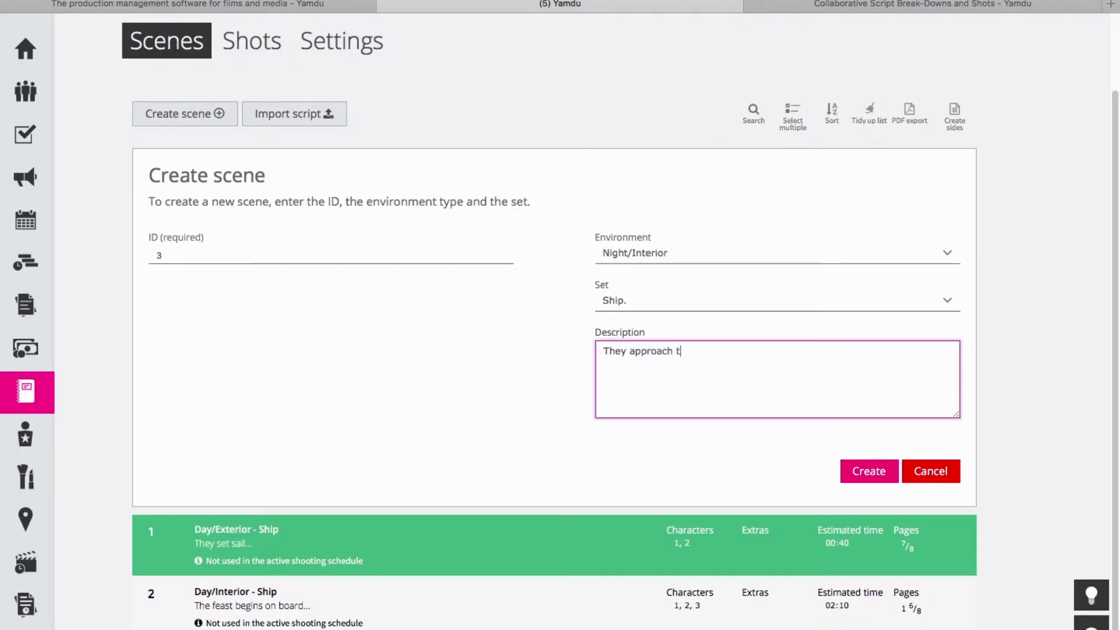
{"action": "type", "text": "island..."}
Create scene 3 and sort the scene list by ID.
{"action": "left_click", "coordinate": [877, 476]}
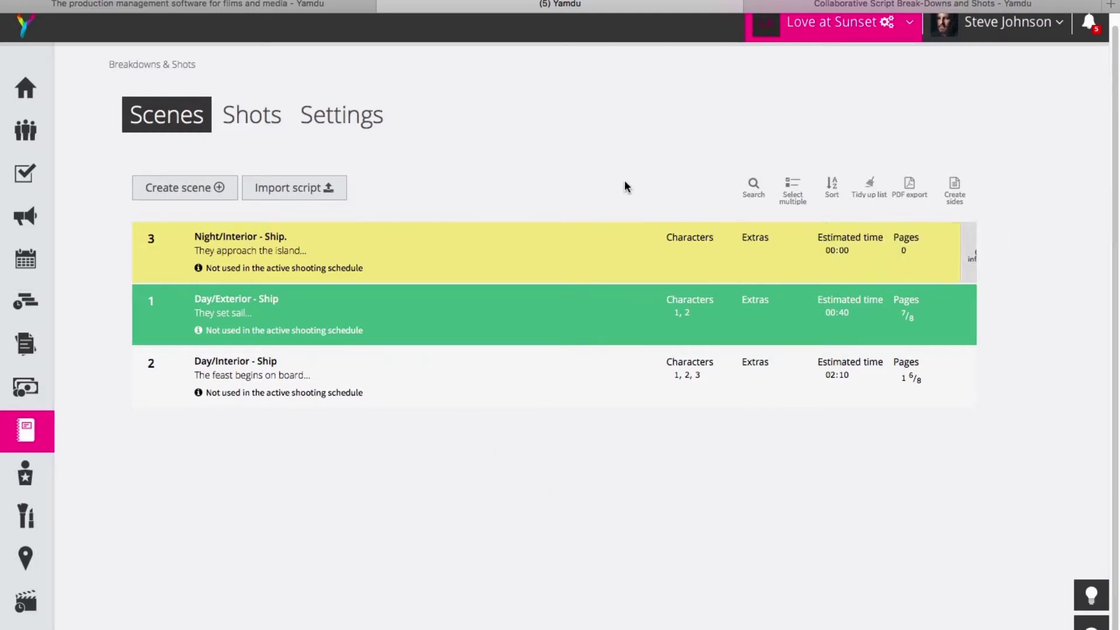
{"action": "left_click", "coordinate": [832, 186]}
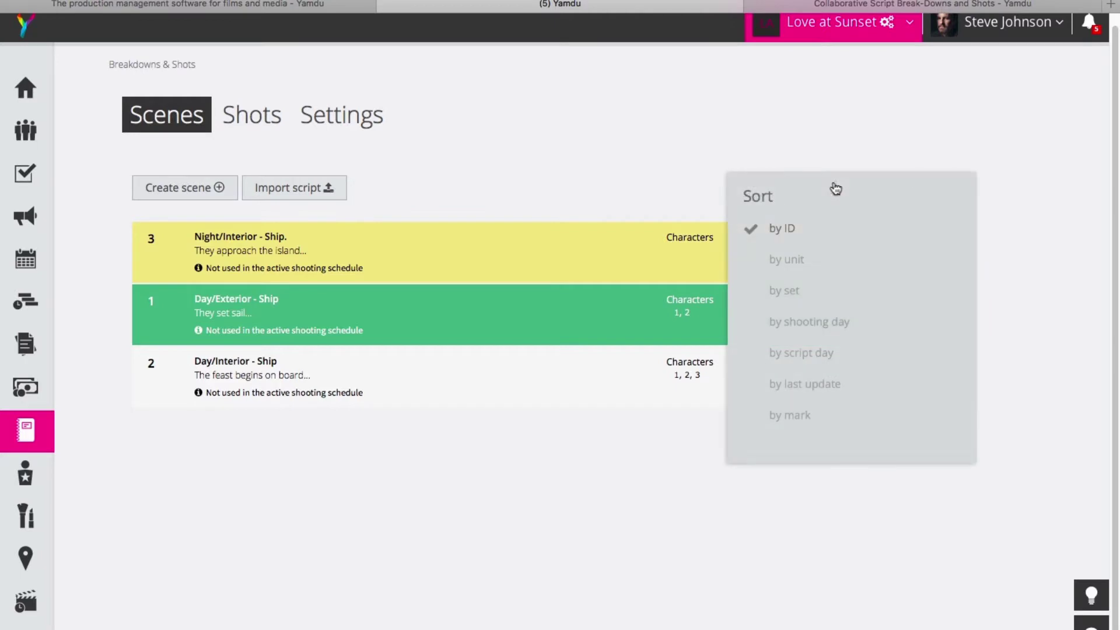
{"action": "left_click", "coordinate": [786, 231]}
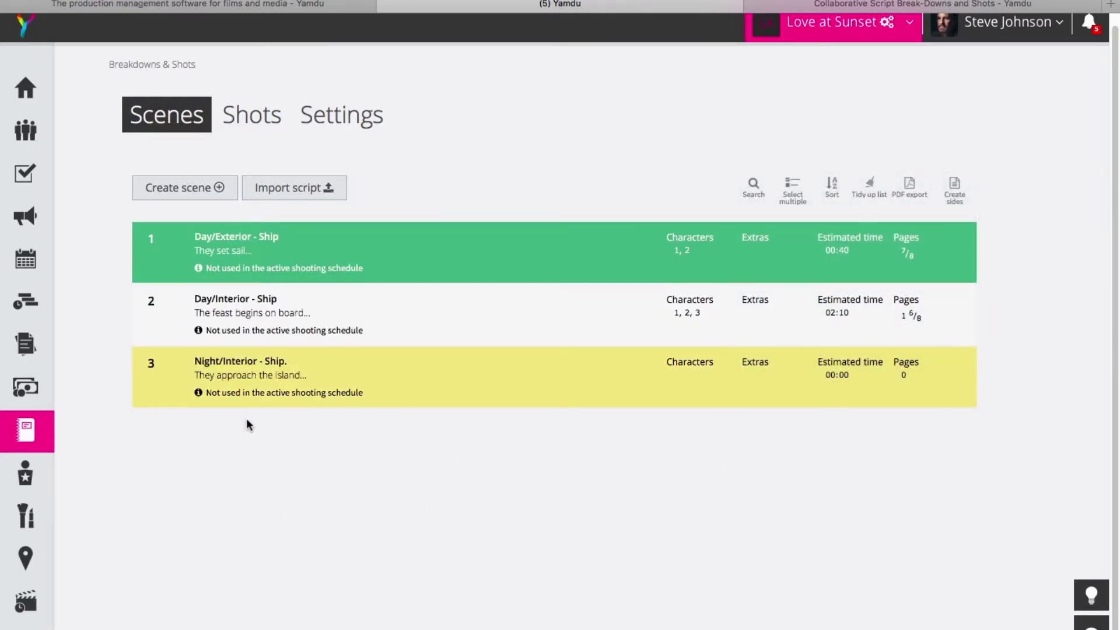
Edit scene 3's general information and choose 6/8 for number of script pages.
{"action": "left_click", "coordinate": [397, 382]}
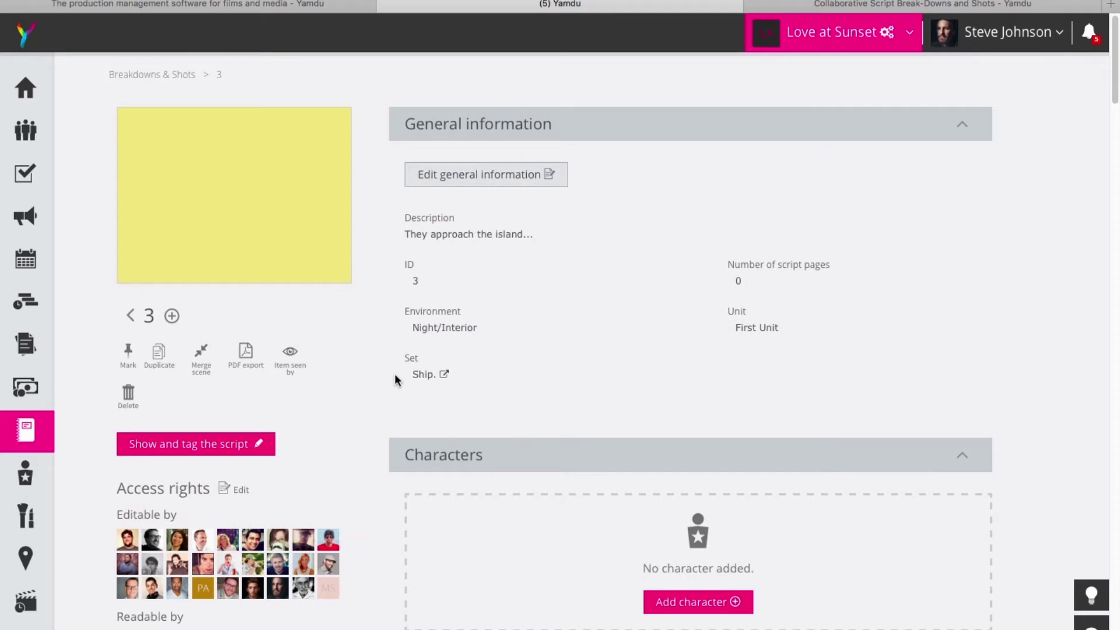
{"action": "left_click", "coordinate": [501, 178]}
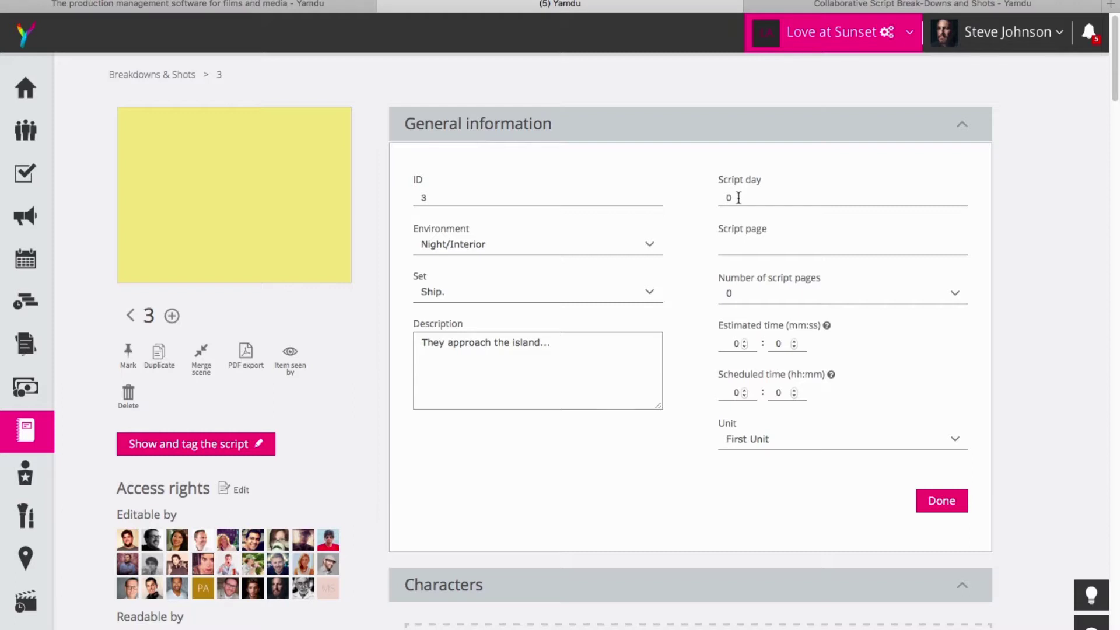
{"action": "left_click", "coordinate": [738, 245]}
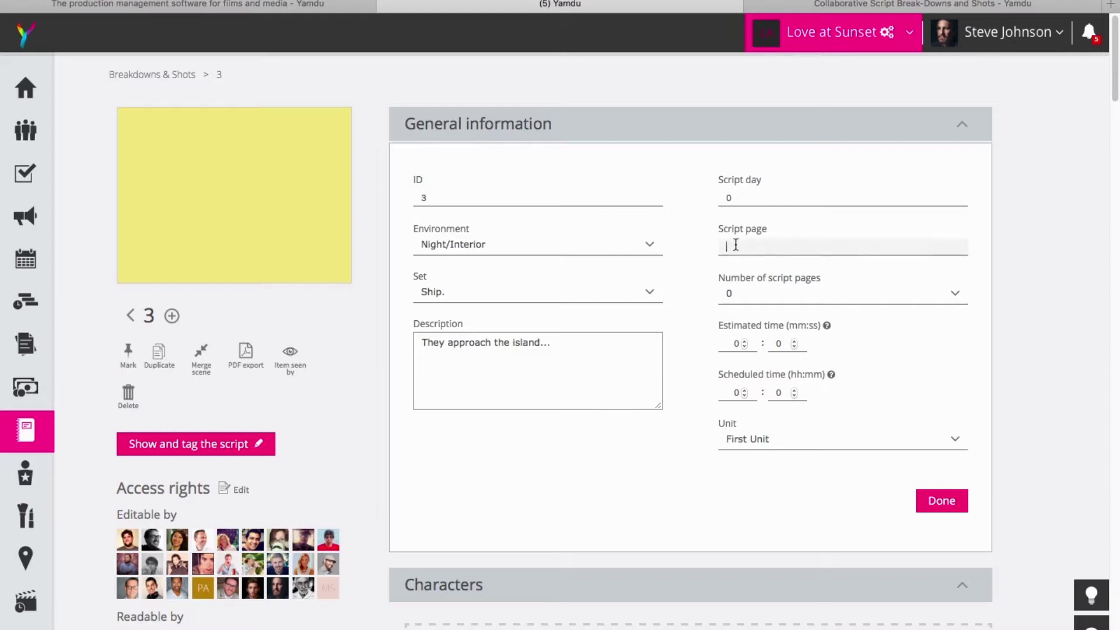
{"action": "left_click", "coordinate": [769, 293]}
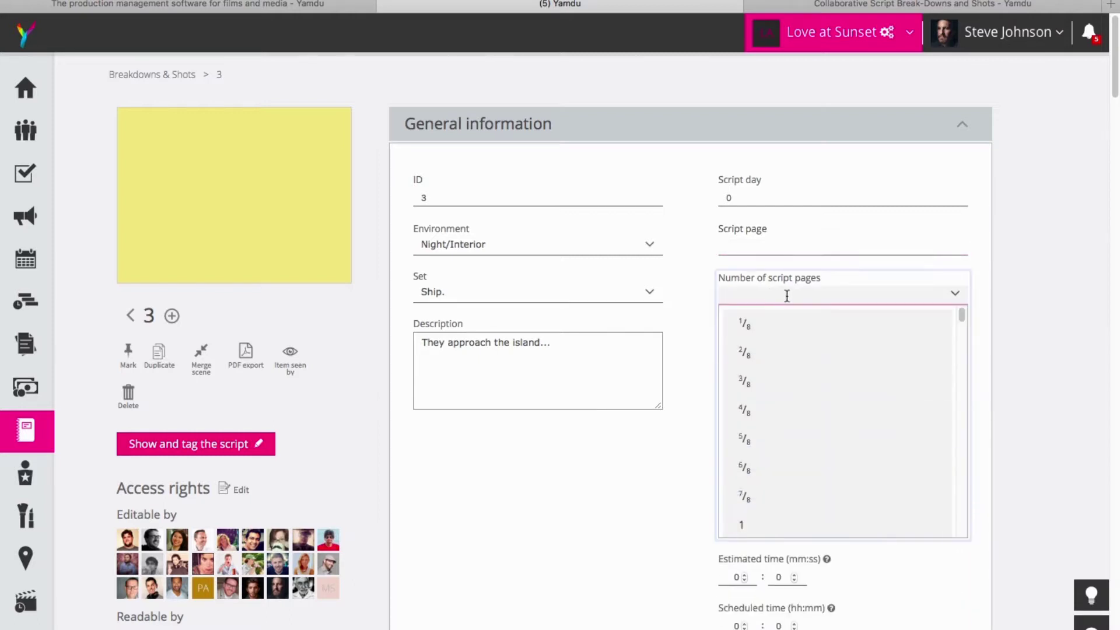
{"action": "left_click", "coordinate": [774, 476]}
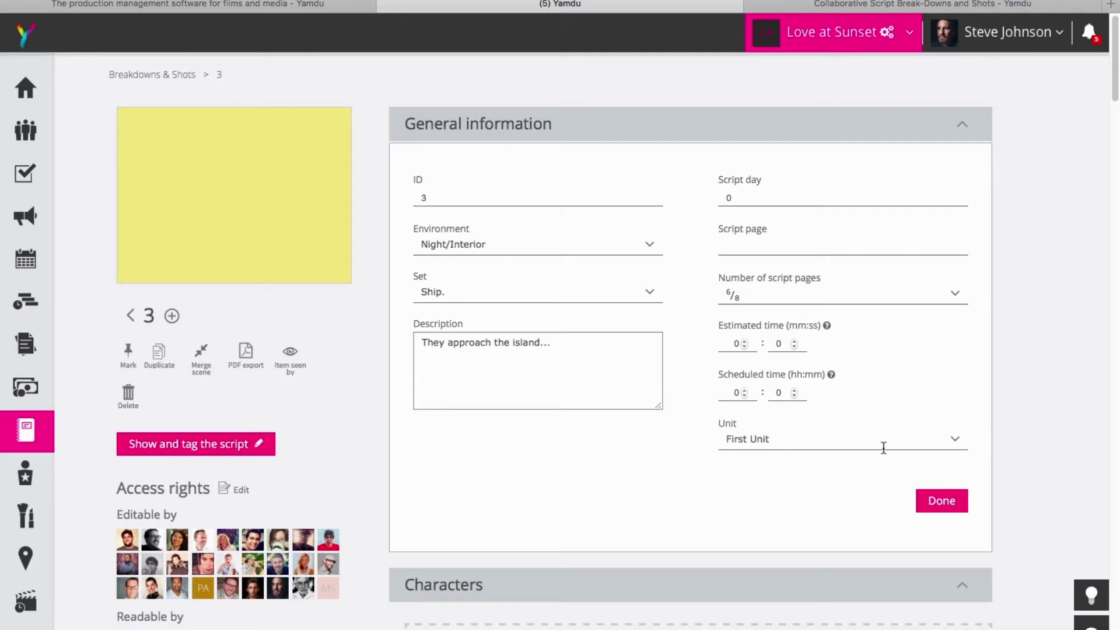
Save the 6/8-page general information and scroll through the empty breakdown sections.
{"action": "left_click", "coordinate": [945, 503]}
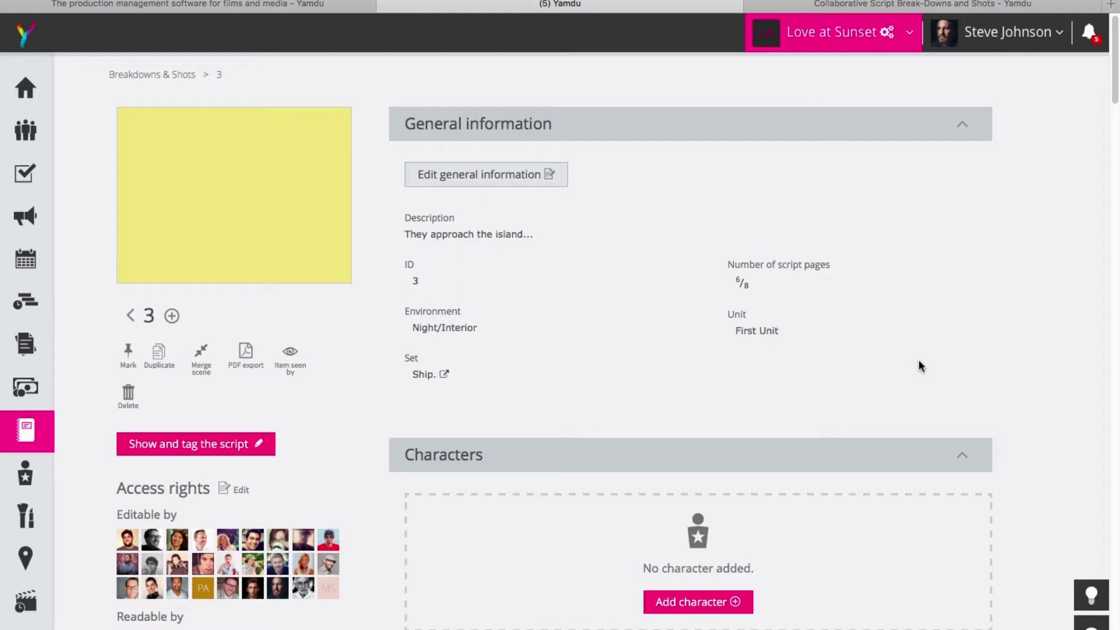
{"action": "scroll", "coordinate": [1012, 385], "scroll_direction": "down", "scroll_amount": 2}
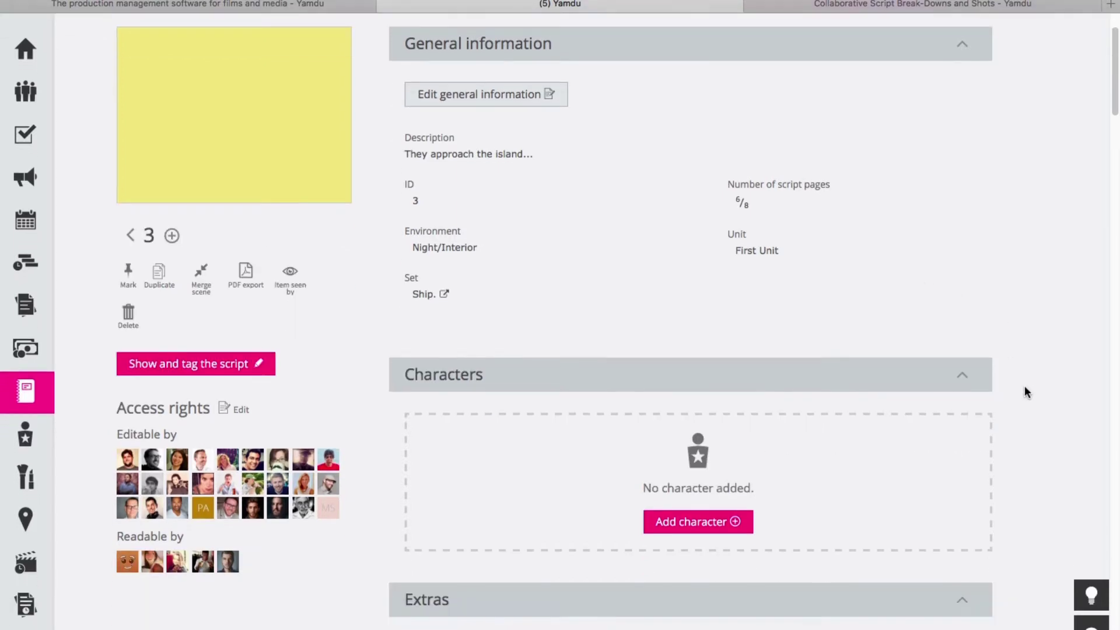
{"action": "scroll", "coordinate": [1024, 387], "scroll_direction": "down", "scroll_amount": 5}
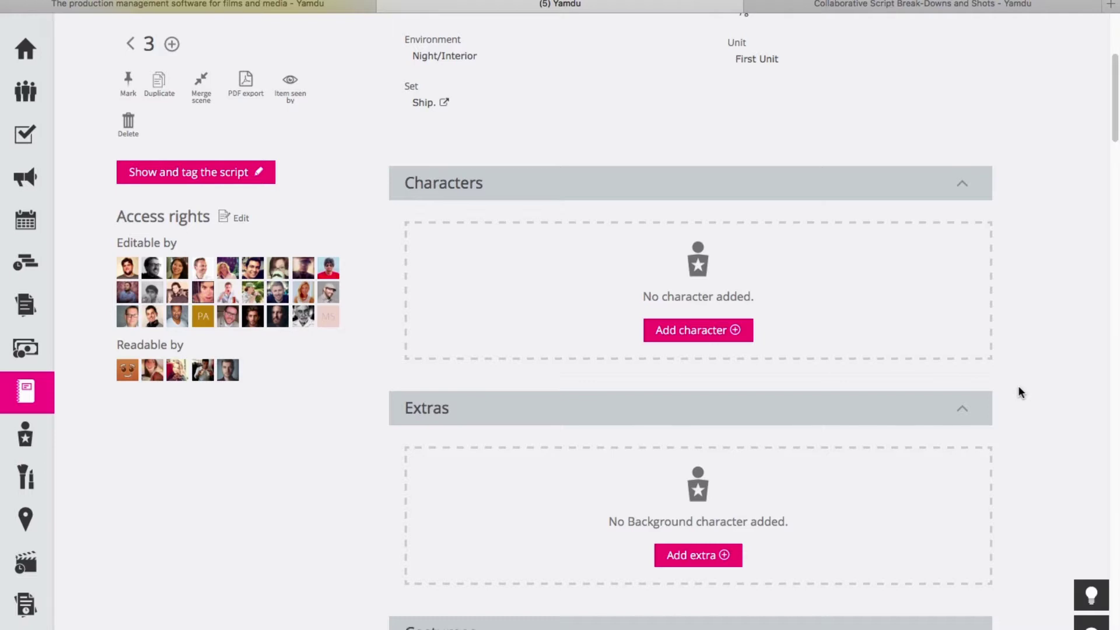
{"action": "scroll", "coordinate": [1016, 388], "scroll_direction": "down", "scroll_amount": 9}
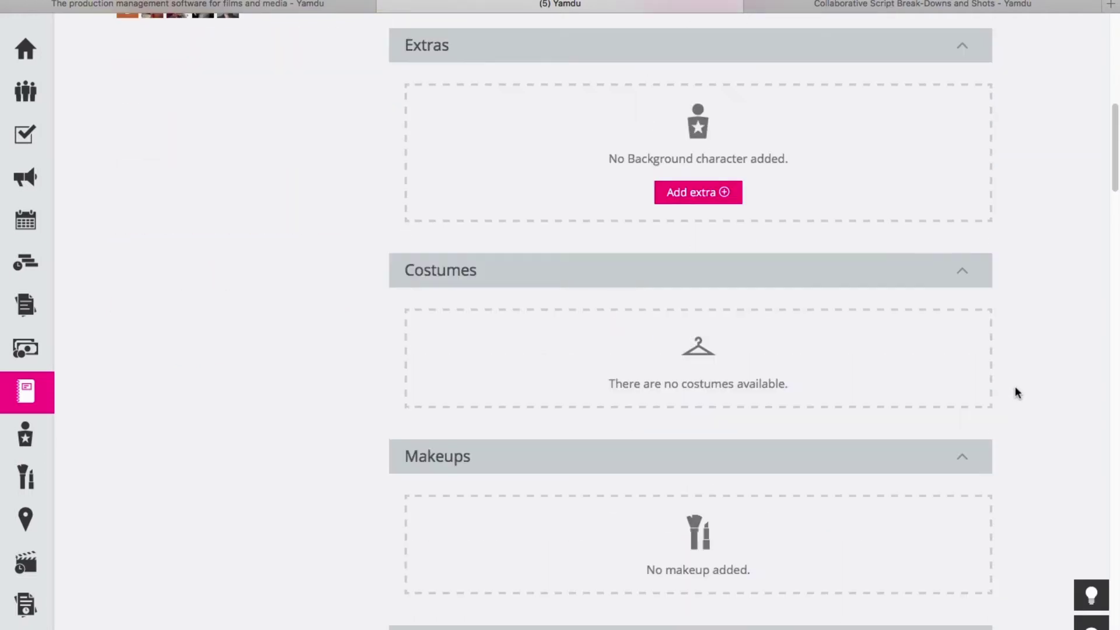
{"action": "scroll", "coordinate": [1015, 387], "scroll_direction": "down", "scroll_amount": 7}
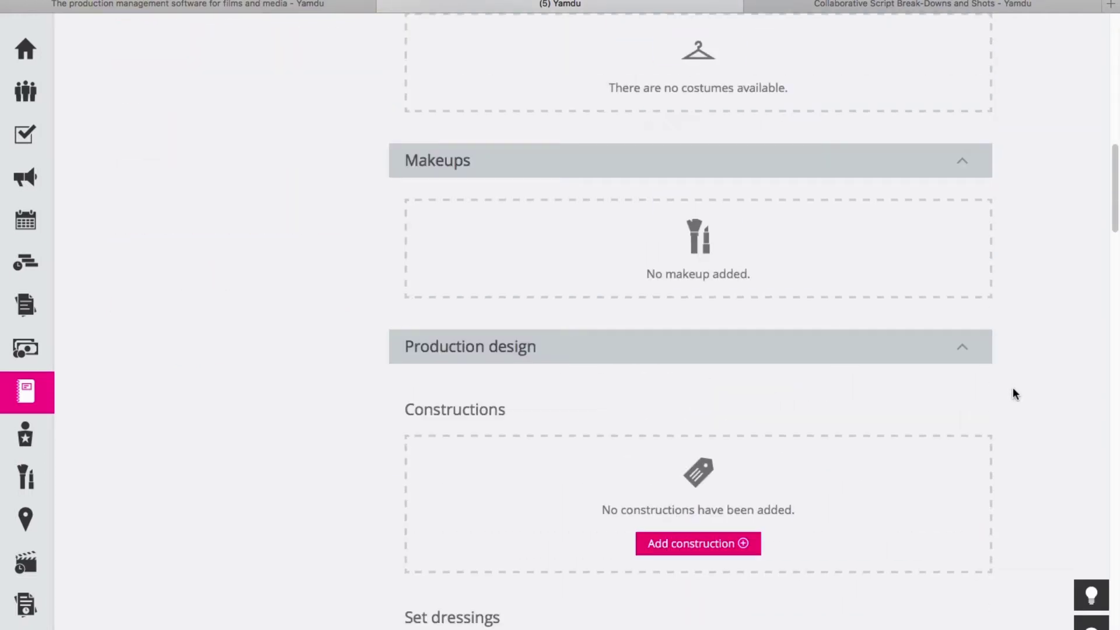
{"action": "scroll", "coordinate": [1014, 389], "scroll_direction": "down", "scroll_amount": 4}
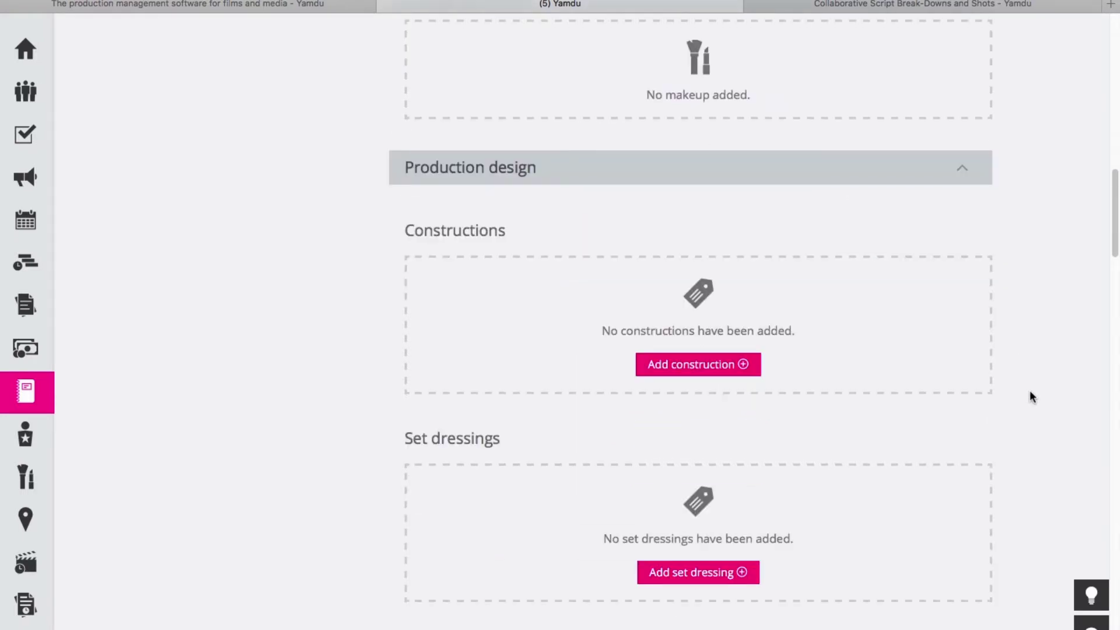
{"action": "scroll", "coordinate": [1031, 397], "scroll_direction": "down", "scroll_amount": 16}
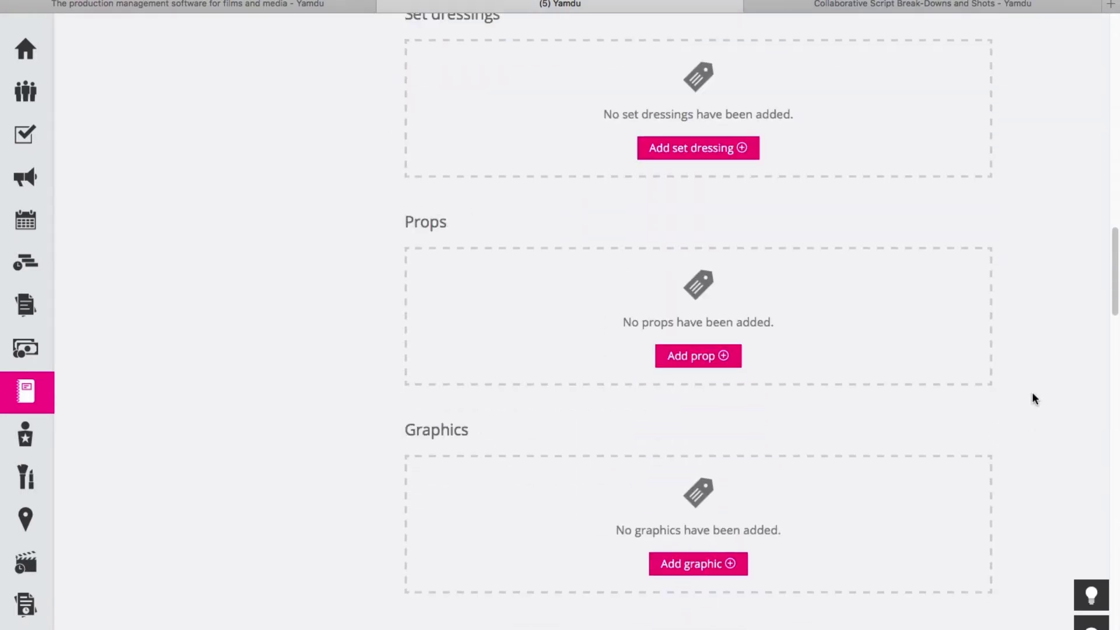
{"action": "scroll", "coordinate": [1032, 393], "scroll_direction": "down", "scroll_amount": 8}
Open the Add character list from scene 3's Characters section.
{"action": "scroll", "coordinate": [1031, 394], "scroll_direction": "up", "scroll_amount": 20}
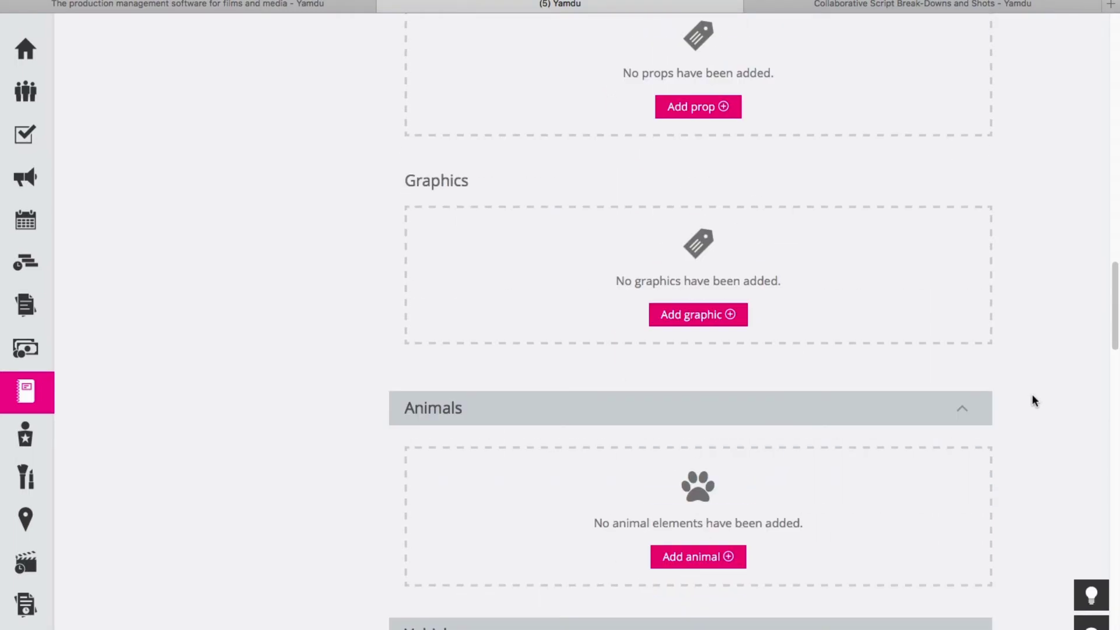
{"action": "scroll", "coordinate": [1031, 394], "scroll_direction": "up", "scroll_amount": 20}
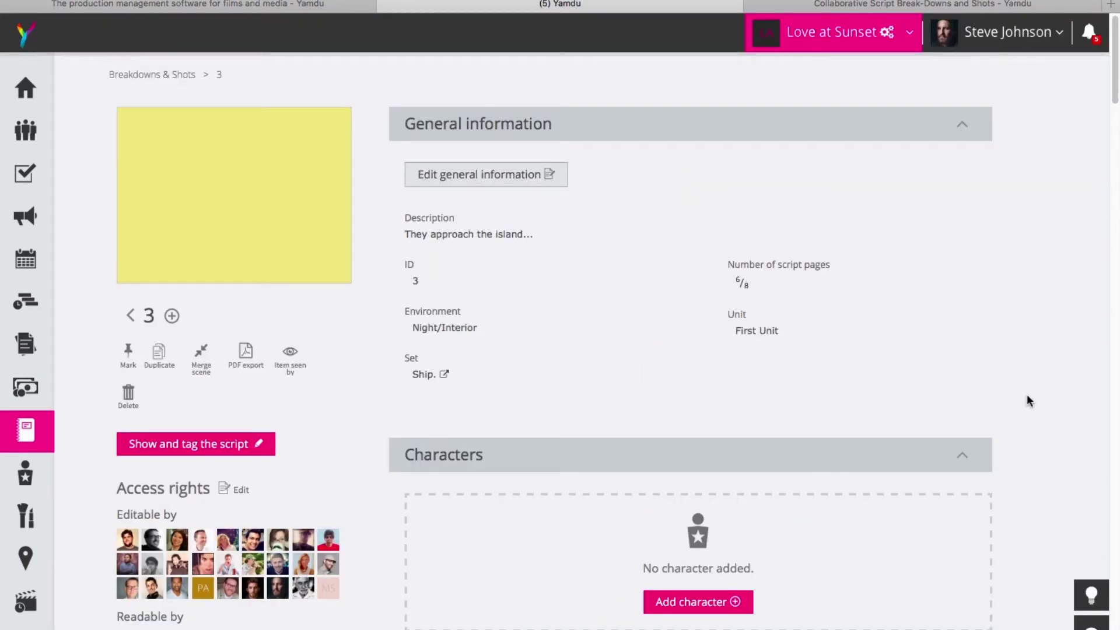
{"action": "scroll", "coordinate": [679, 373], "scroll_direction": "down", "scroll_amount": 5}
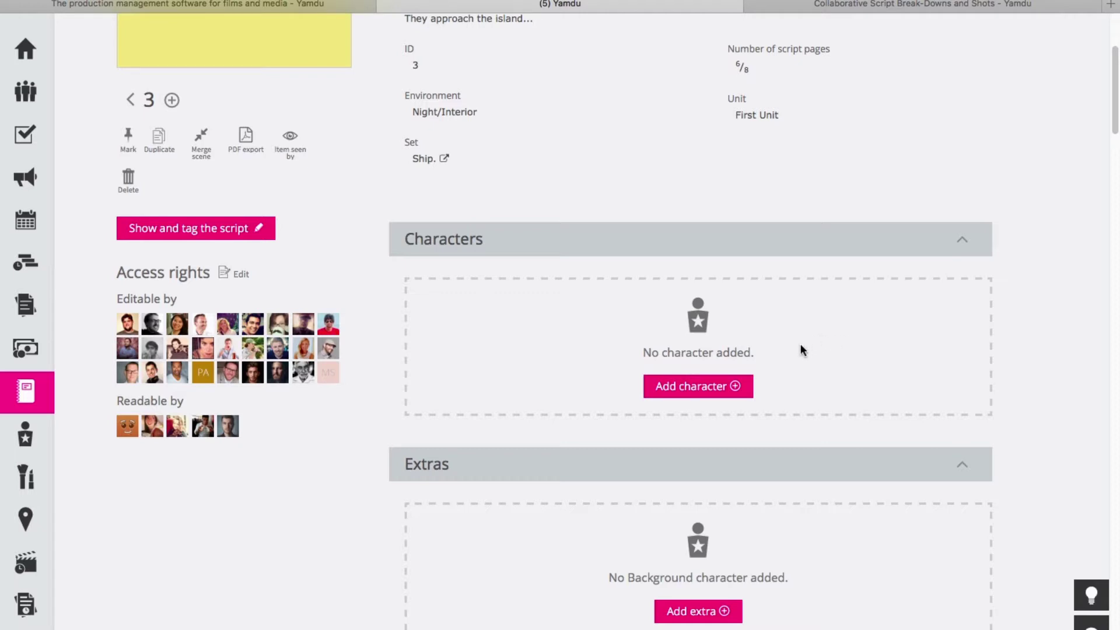
{"action": "left_click", "coordinate": [718, 388]}
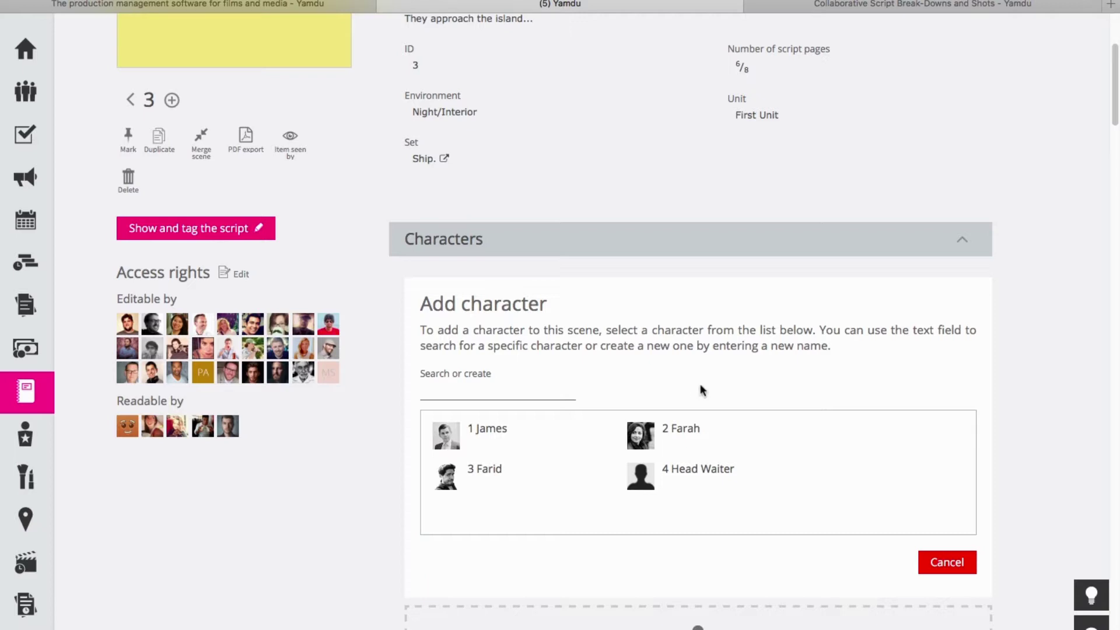
Add James from the list and create a new character 'Daniel' for the scene.
{"action": "left_click", "coordinate": [528, 430]}
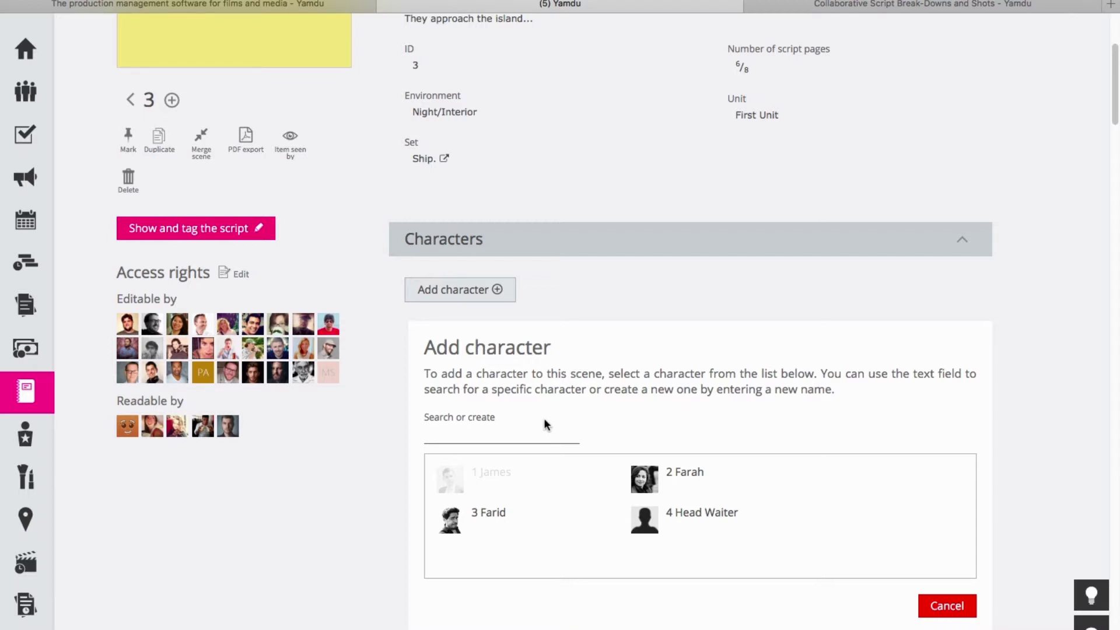
{"action": "left_click", "coordinate": [476, 434]}
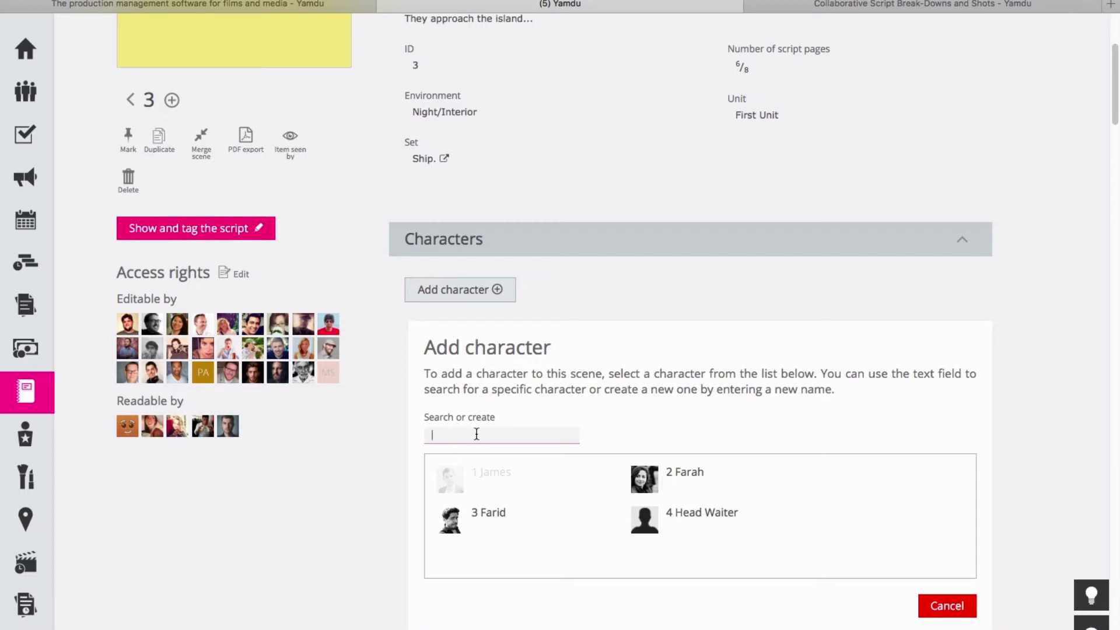
{"action": "type", "text": "Danie"}
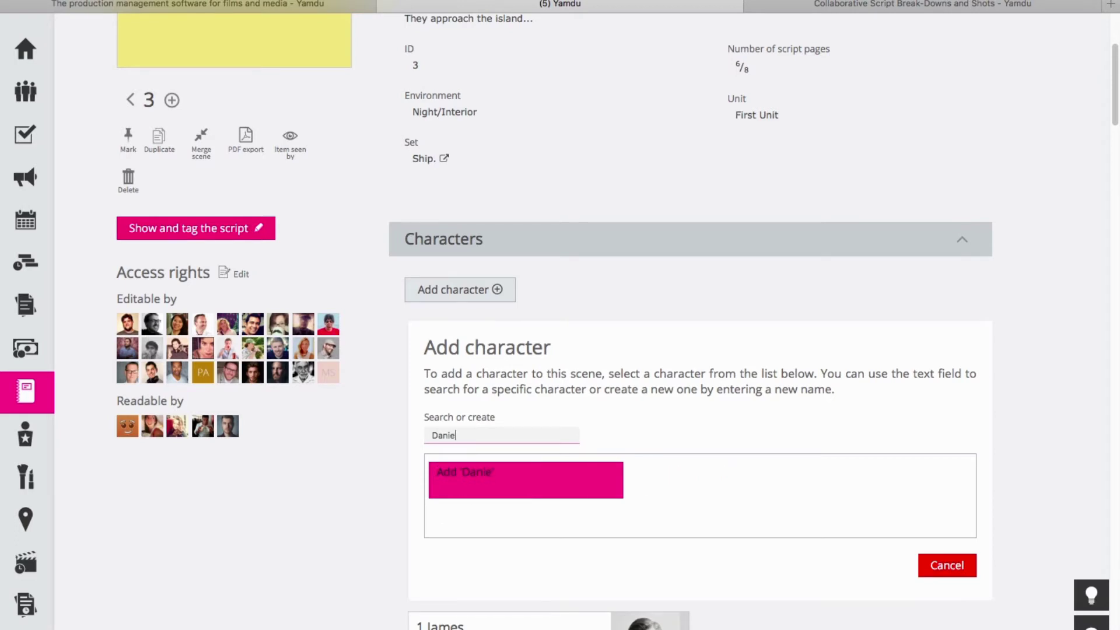
{"action": "type", "text": "l"}
{"action": "left_click", "coordinate": [461, 473]}
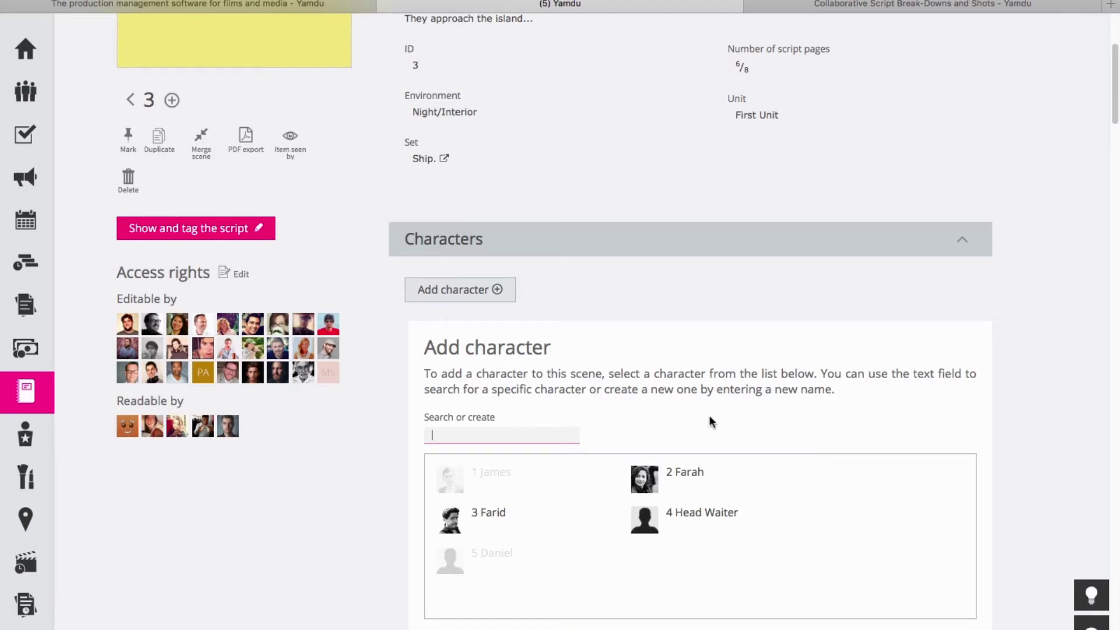
{"action": "scroll", "coordinate": [748, 402], "scroll_direction": "down", "scroll_amount": 5}
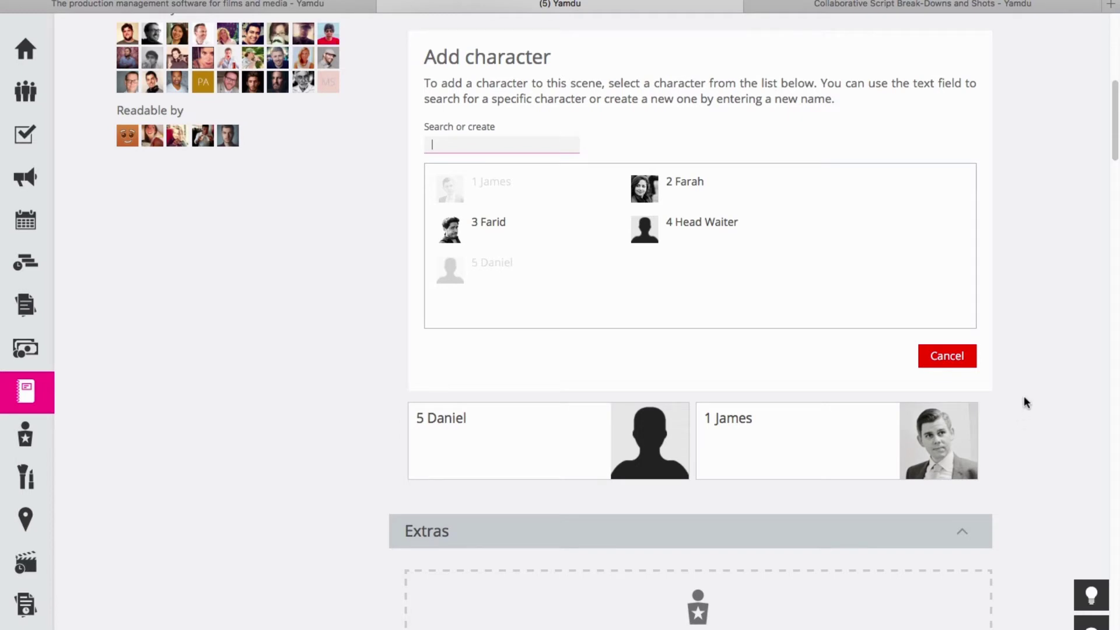
{"action": "scroll", "coordinate": [1021, 401], "scroll_direction": "up", "scroll_amount": 7}
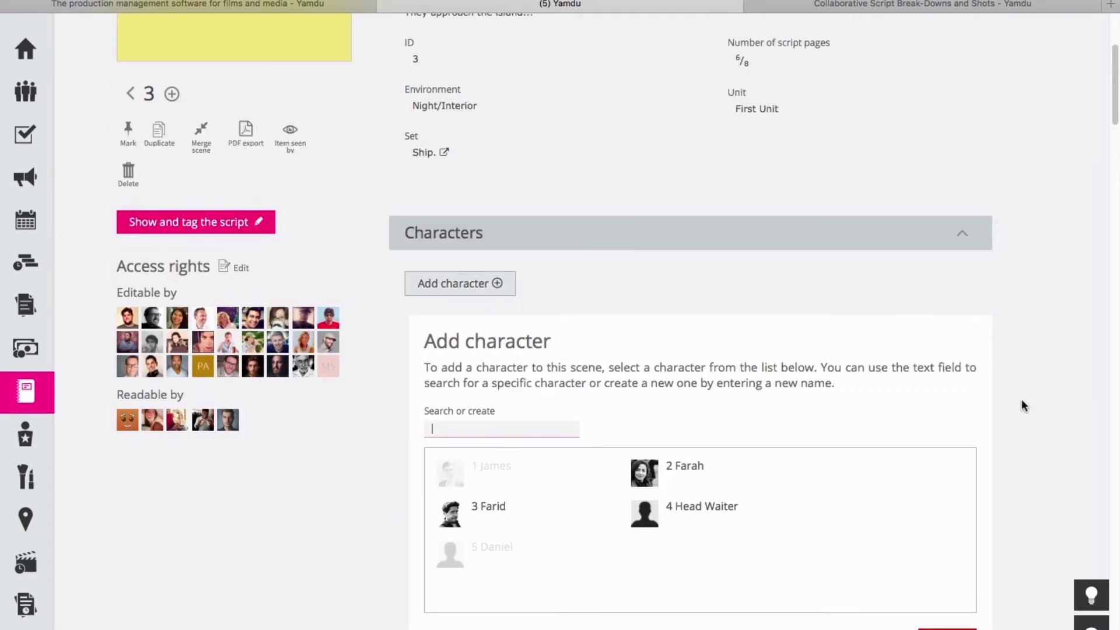
{"action": "scroll", "coordinate": [1020, 406], "scroll_direction": "up", "scroll_amount": 2}
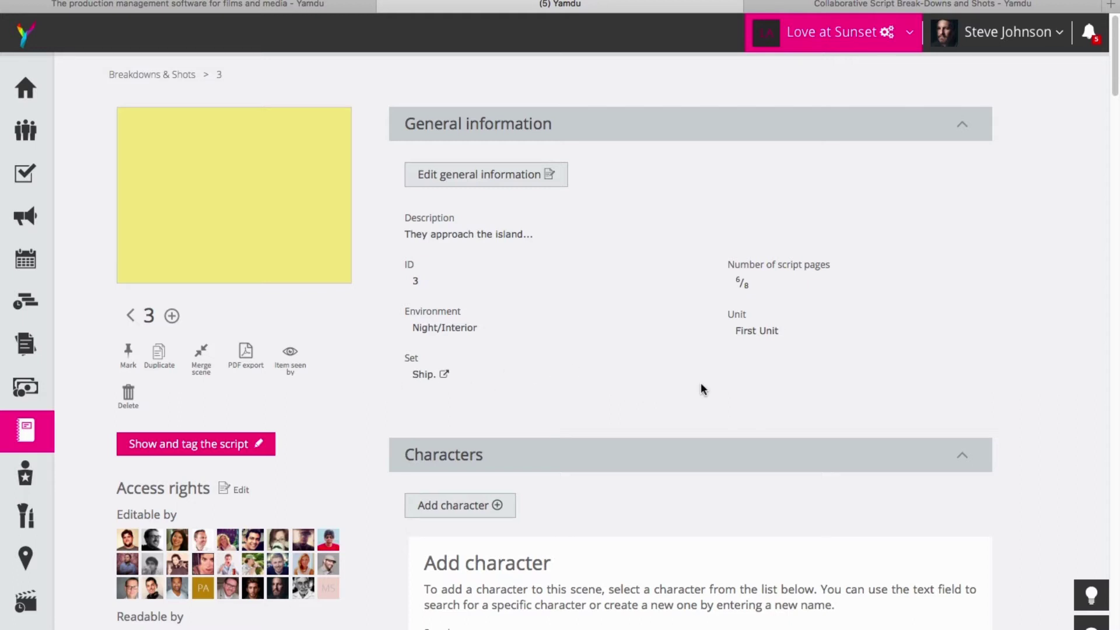
Scroll down past Props, Vehicles and Sound to scene 3's empty Shots section.
{"action": "scroll", "coordinate": [706, 385], "scroll_direction": "down", "scroll_amount": 5}
{"action": "scroll", "coordinate": [990, 442], "scroll_direction": "down", "scroll_amount": 15}
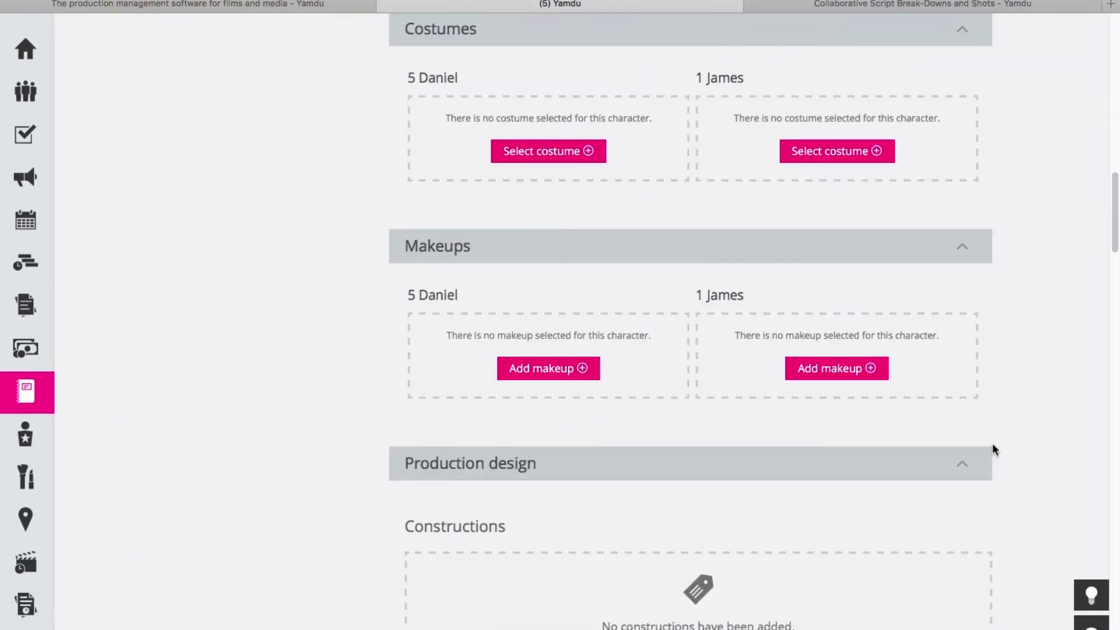
{"action": "scroll", "coordinate": [1006, 443], "scroll_direction": "down", "scroll_amount": 13}
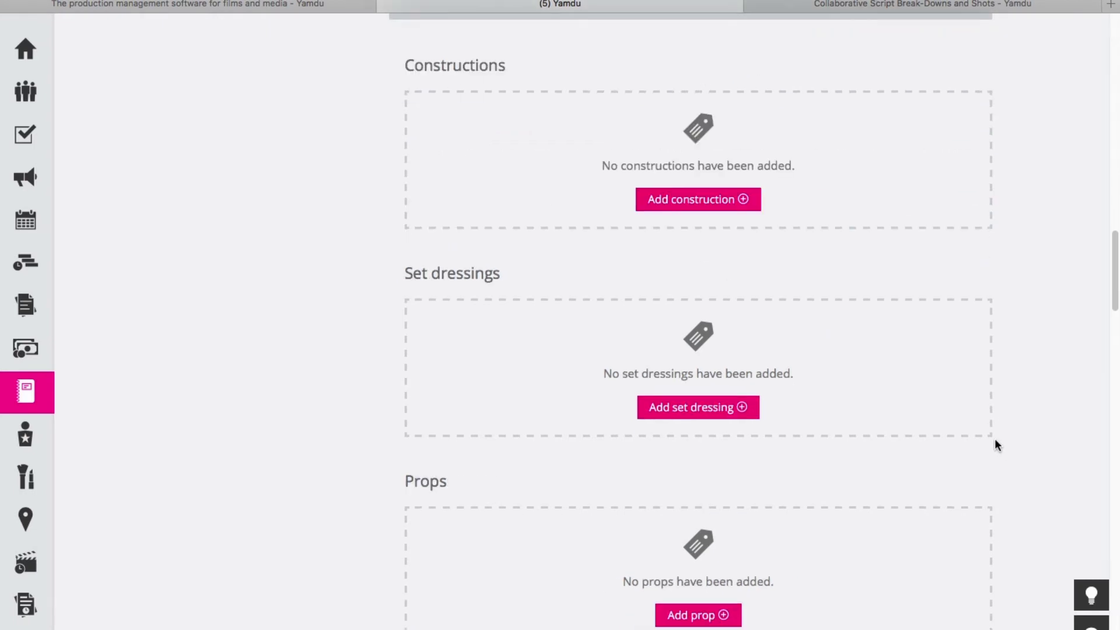
{"action": "scroll", "coordinate": [1026, 457], "scroll_direction": "down", "scroll_amount": 20}
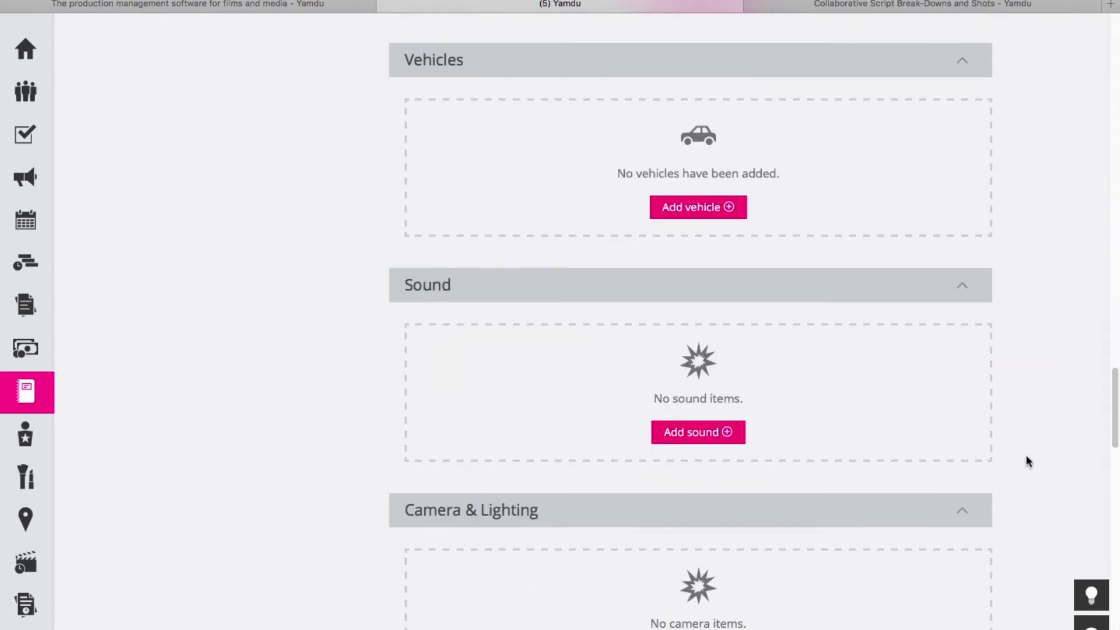
{"action": "scroll", "coordinate": [1027, 461], "scroll_direction": "down", "scroll_amount": 3}
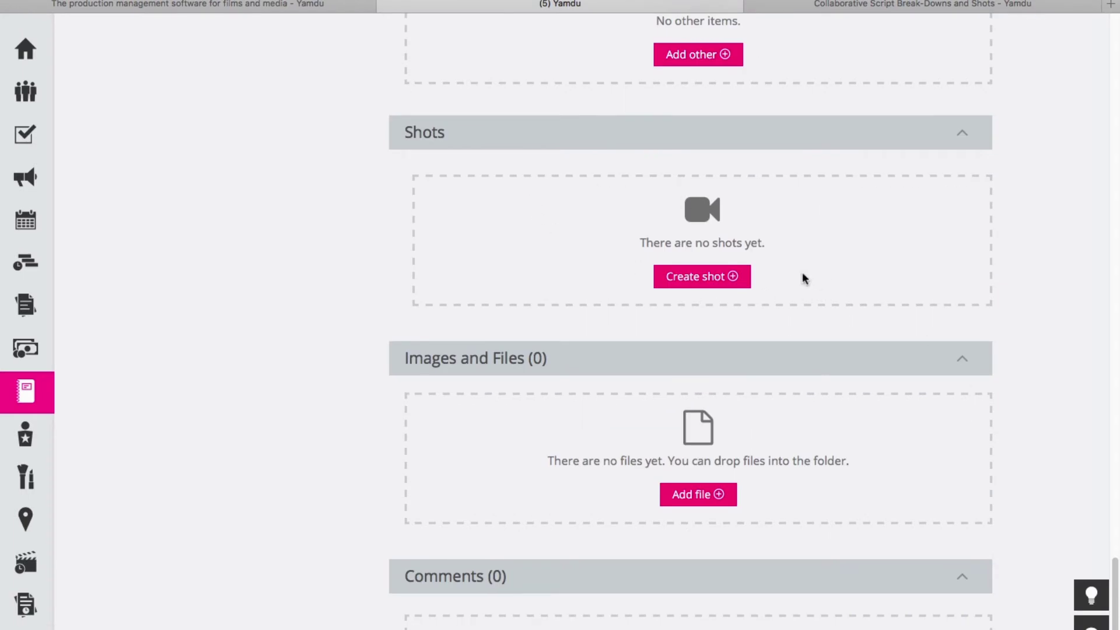
Start a new shot with subject 'Ship' and shot size Wide Shot.
{"action": "left_click", "coordinate": [719, 280]}
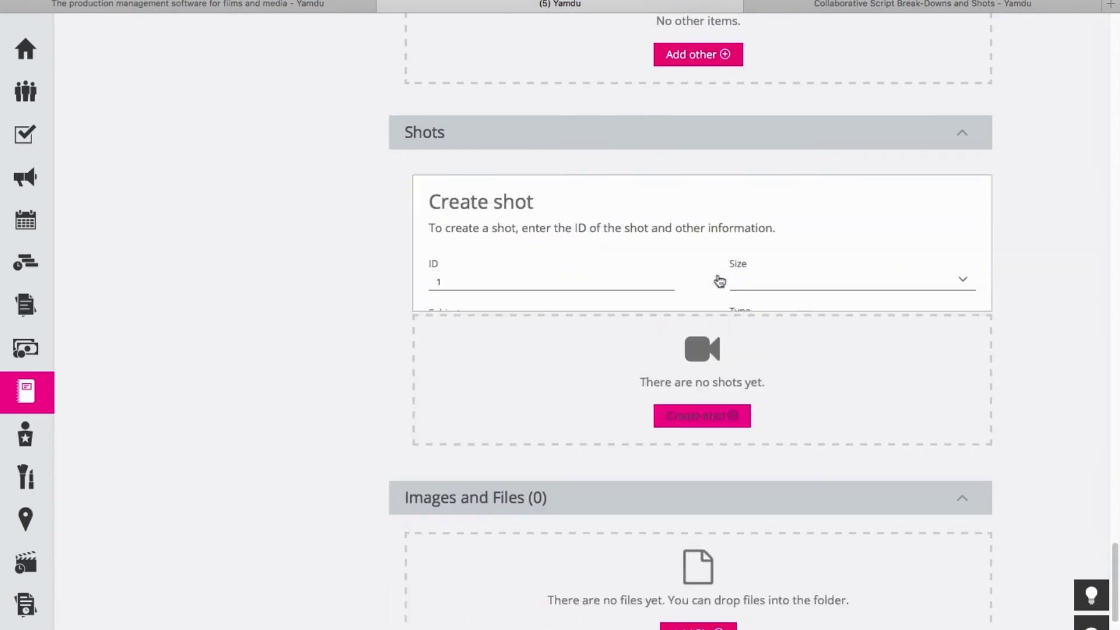
{"action": "scroll", "coordinate": [700, 263], "scroll_direction": "down", "scroll_amount": 2}
{"action": "left_click", "coordinate": [479, 232]}
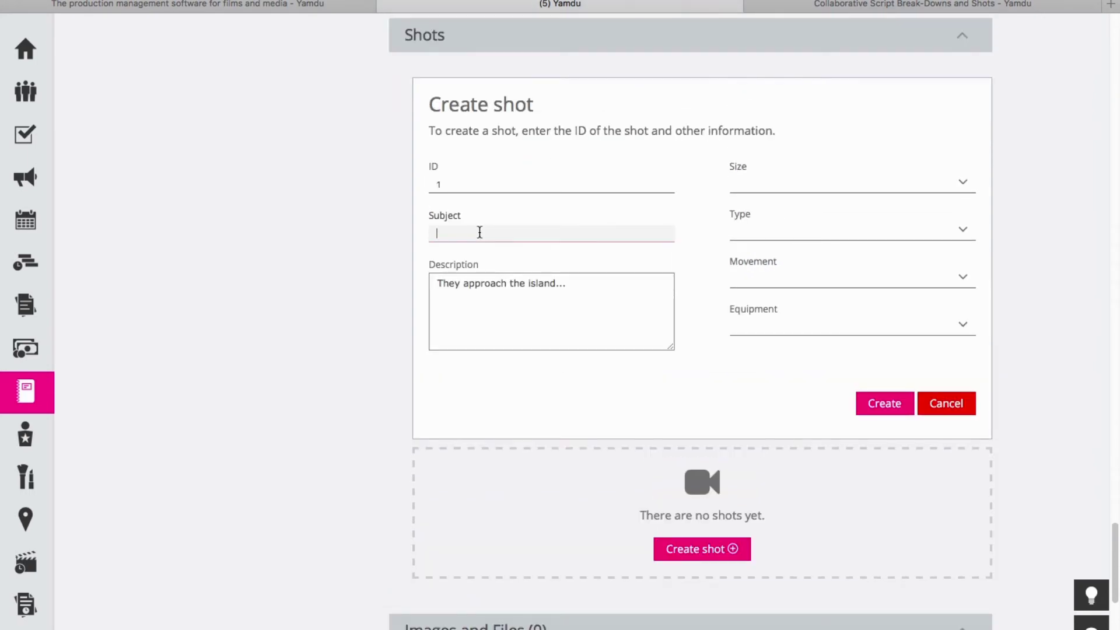
{"action": "type", "text": "Ship"}
{"action": "left_click", "coordinate": [862, 182]}
{"action": "scroll", "coordinate": [969, 318], "scroll_direction": "down", "scroll_amount": 3}
{"action": "scroll", "coordinate": [969, 318], "scroll_direction": "down", "scroll_amount": 2}
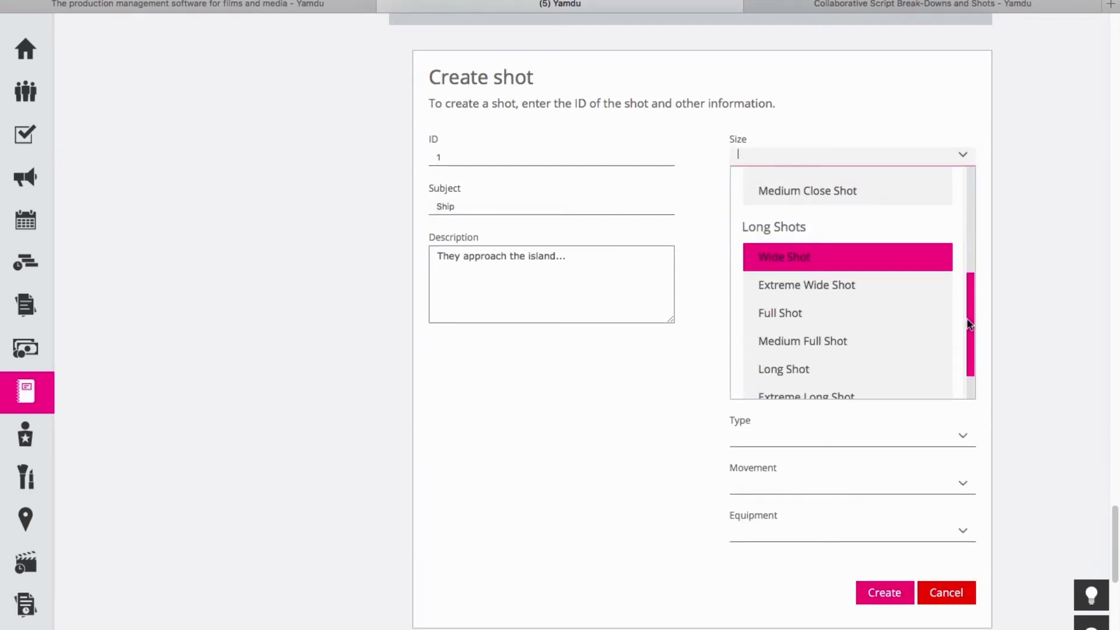
{"action": "left_click", "coordinate": [808, 257]}
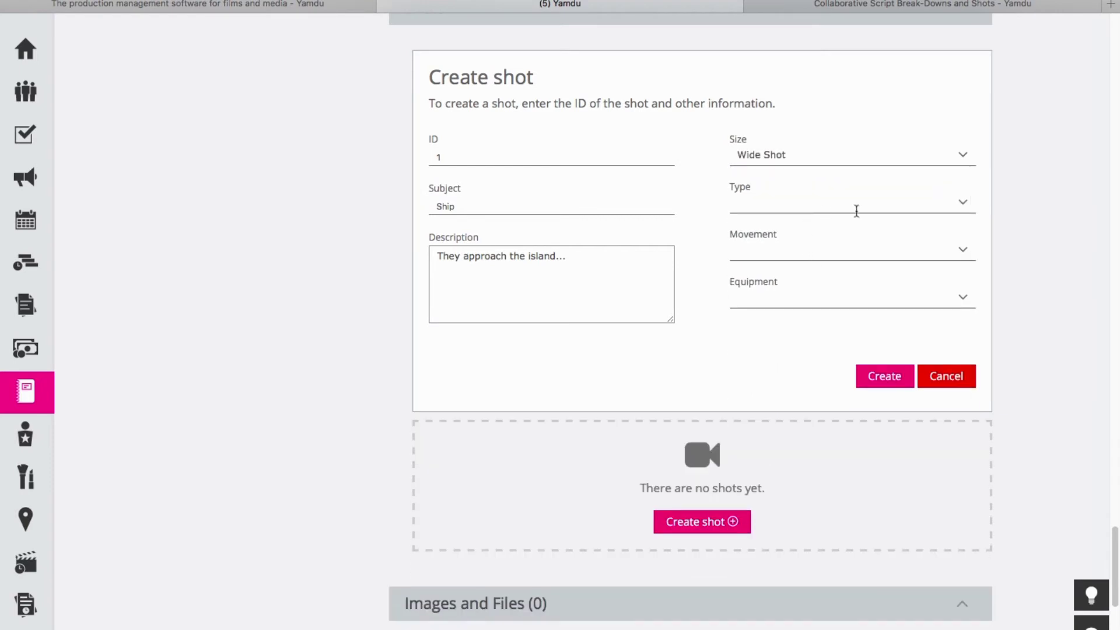
Set shot type Overhead, movement Pan, equipment Drone, and create the shot.
{"action": "left_click", "coordinate": [875, 209]}
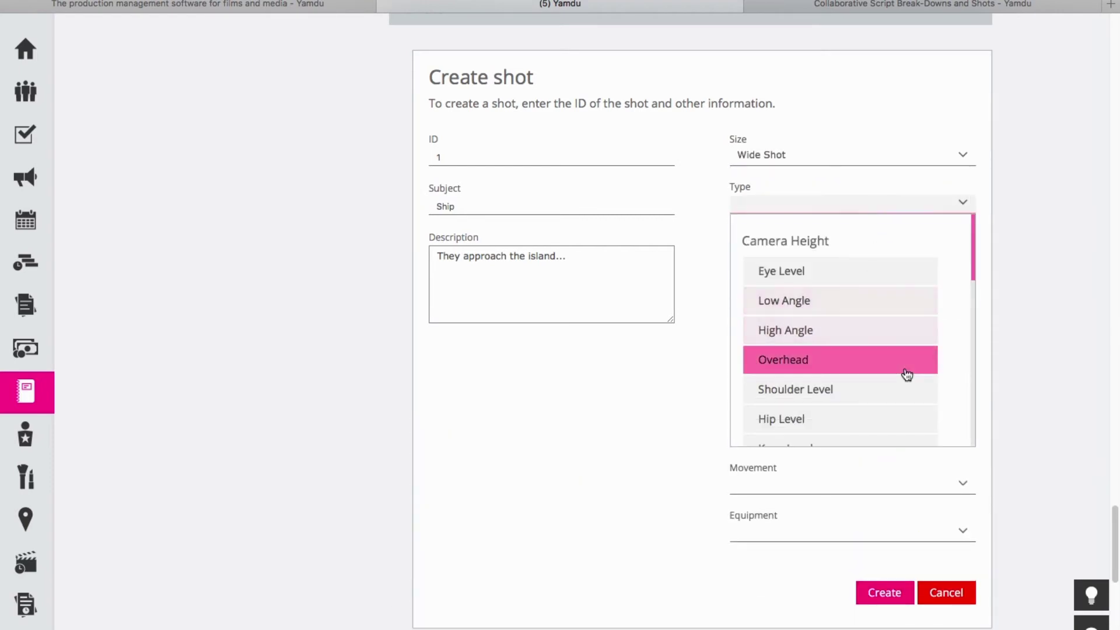
{"action": "left_click", "coordinate": [792, 359]}
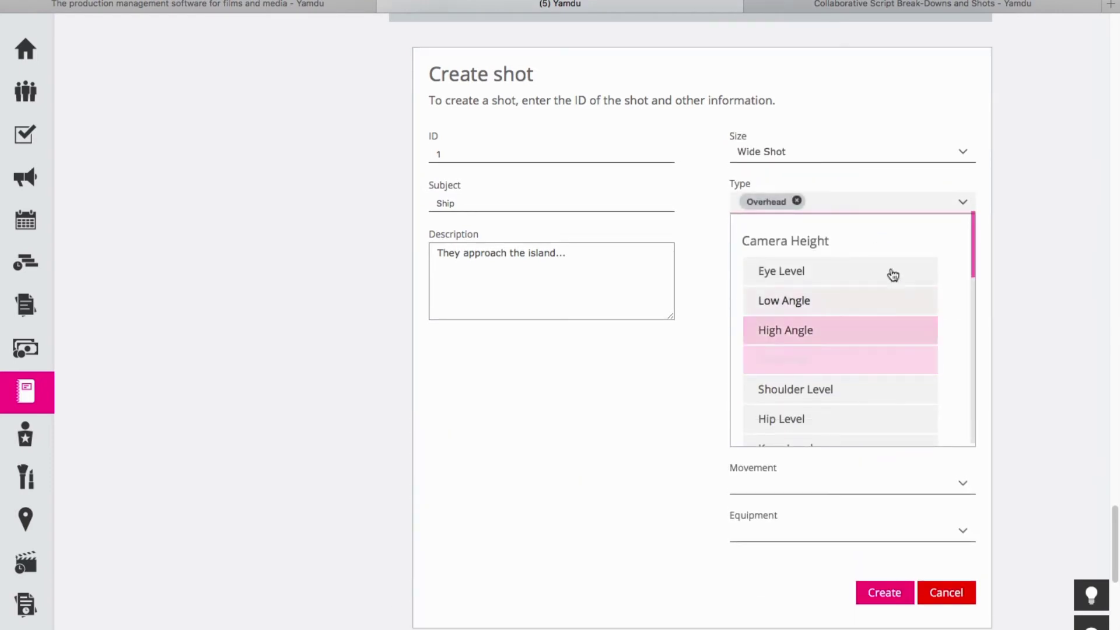
{"action": "left_click", "coordinate": [980, 285]}
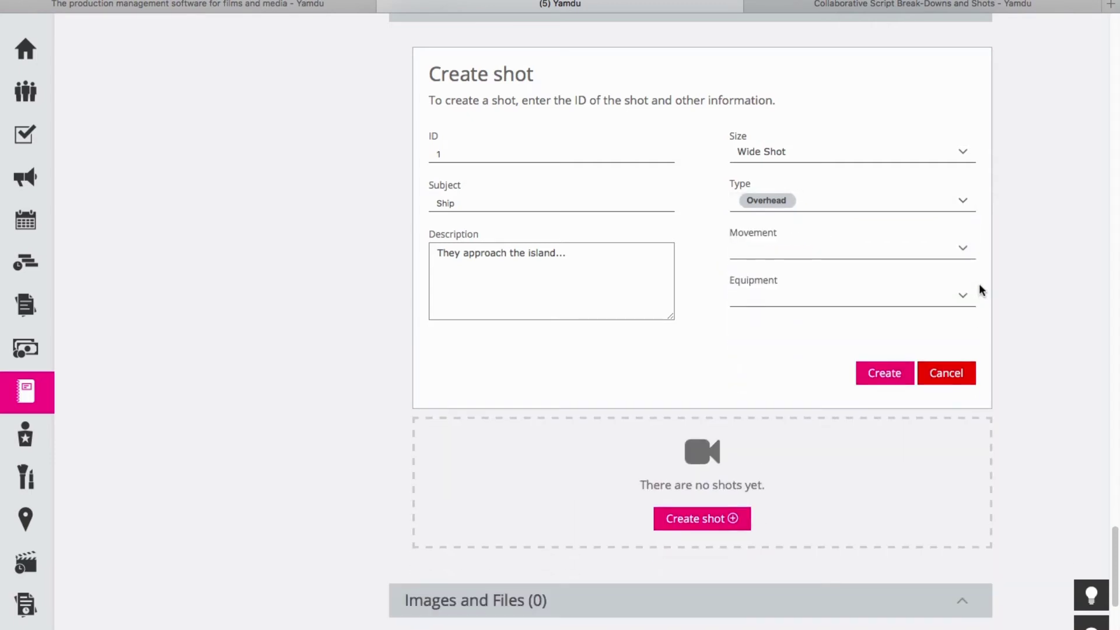
{"action": "left_click", "coordinate": [961, 248]}
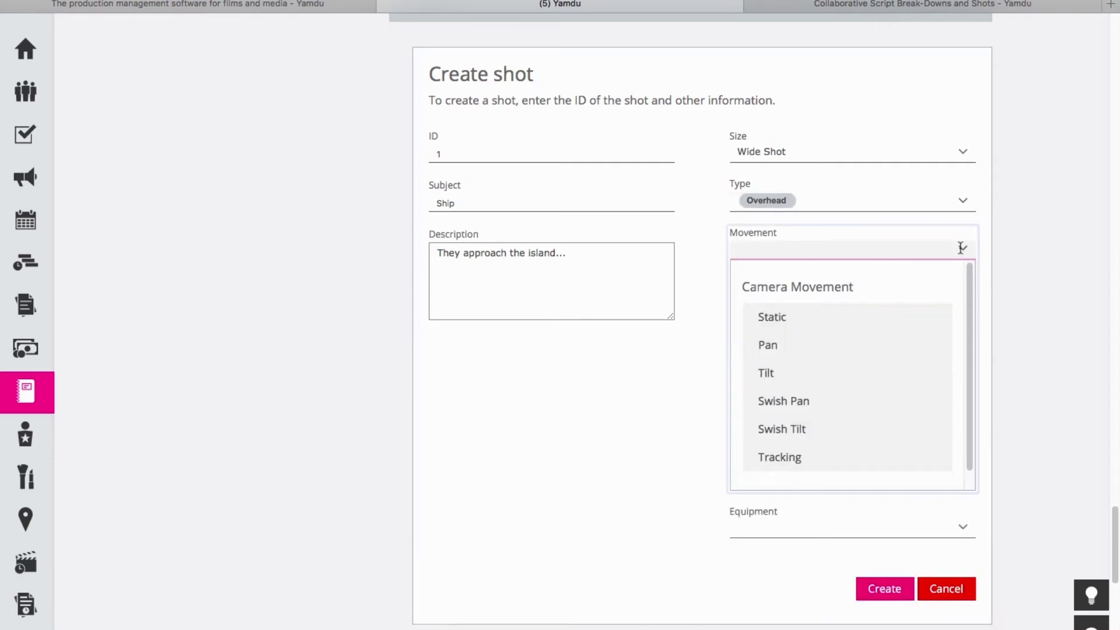
{"action": "scroll", "coordinate": [881, 381], "scroll_direction": "down", "scroll_amount": 1}
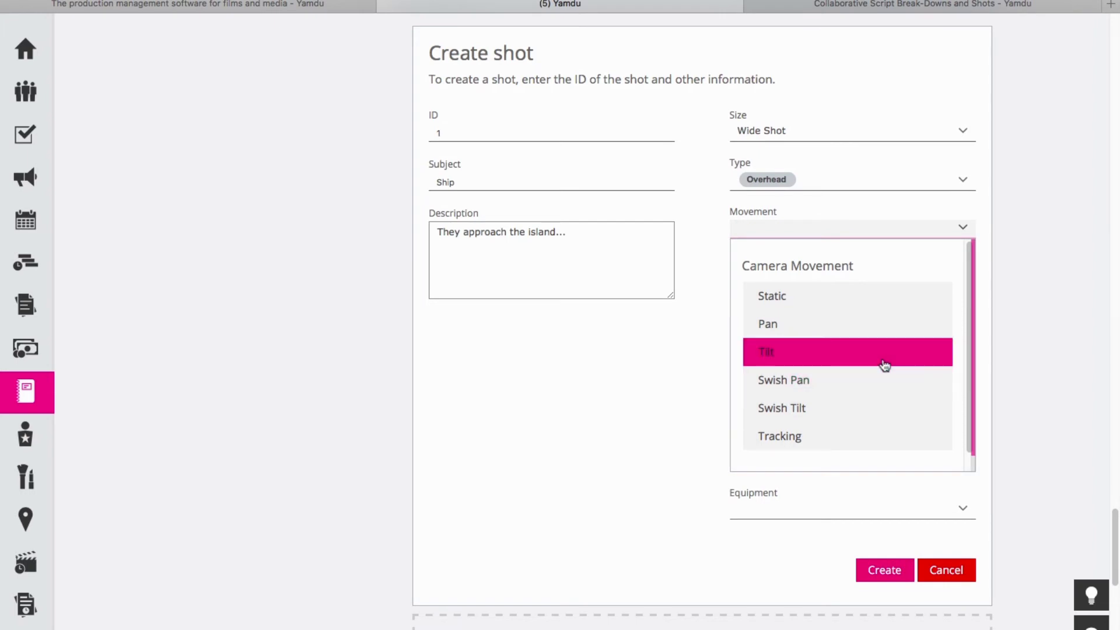
{"action": "left_click", "coordinate": [821, 326]}
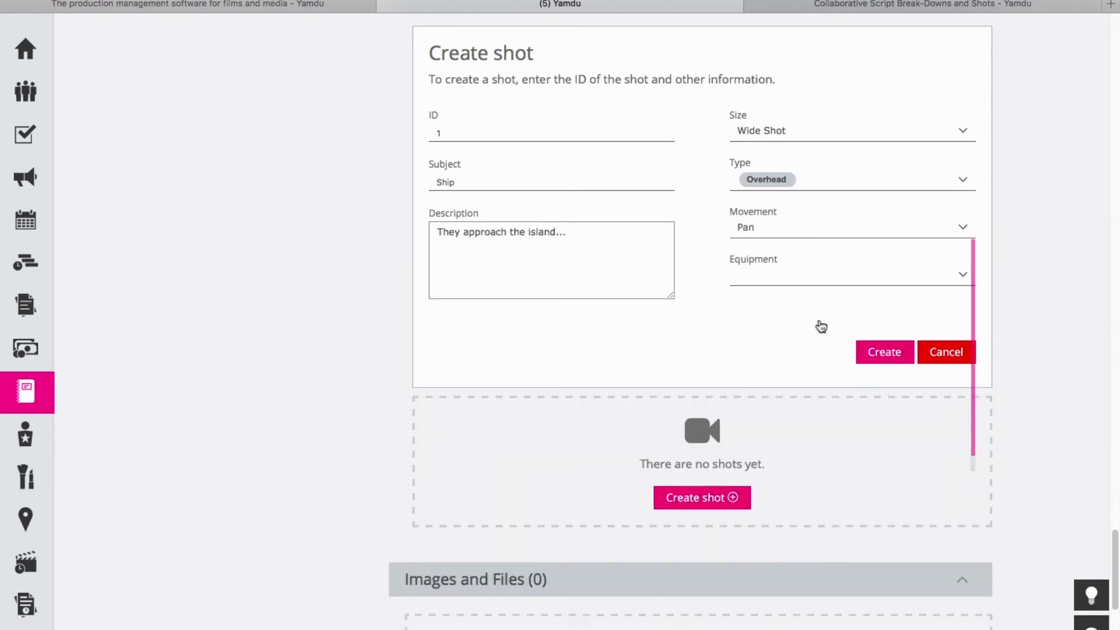
{"action": "left_click", "coordinate": [961, 274]}
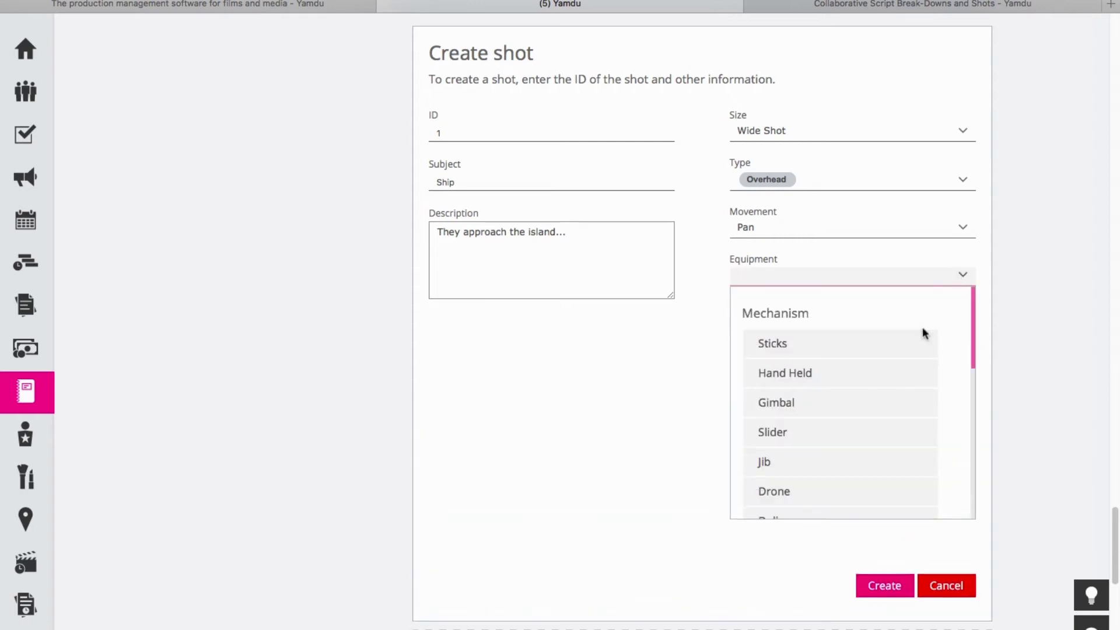
{"action": "left_click", "coordinate": [780, 494]}
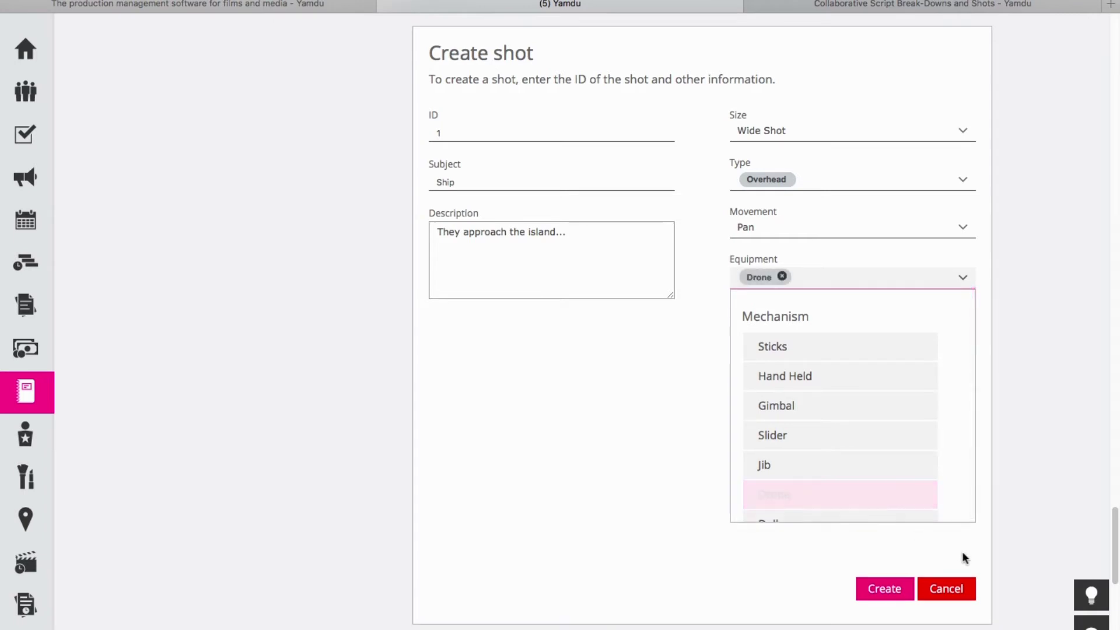
{"action": "left_click", "coordinate": [887, 593]}
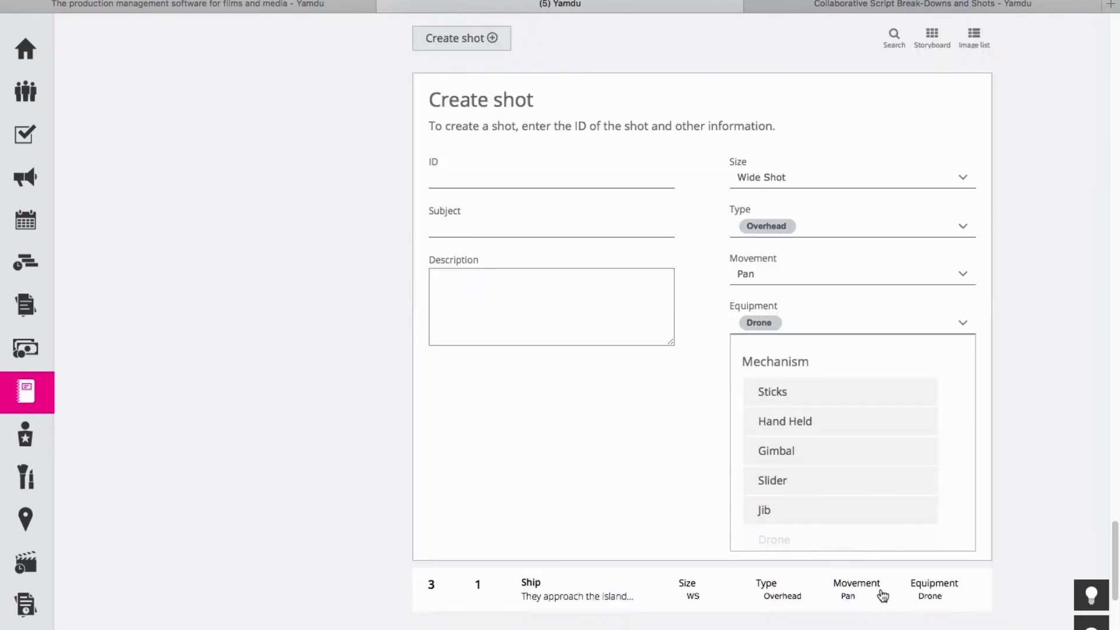
Scroll back up the scene 3 page to the Breakdowns & Shots scene list.
{"action": "scroll", "coordinate": [1053, 407], "scroll_direction": "up", "scroll_amount": 4}
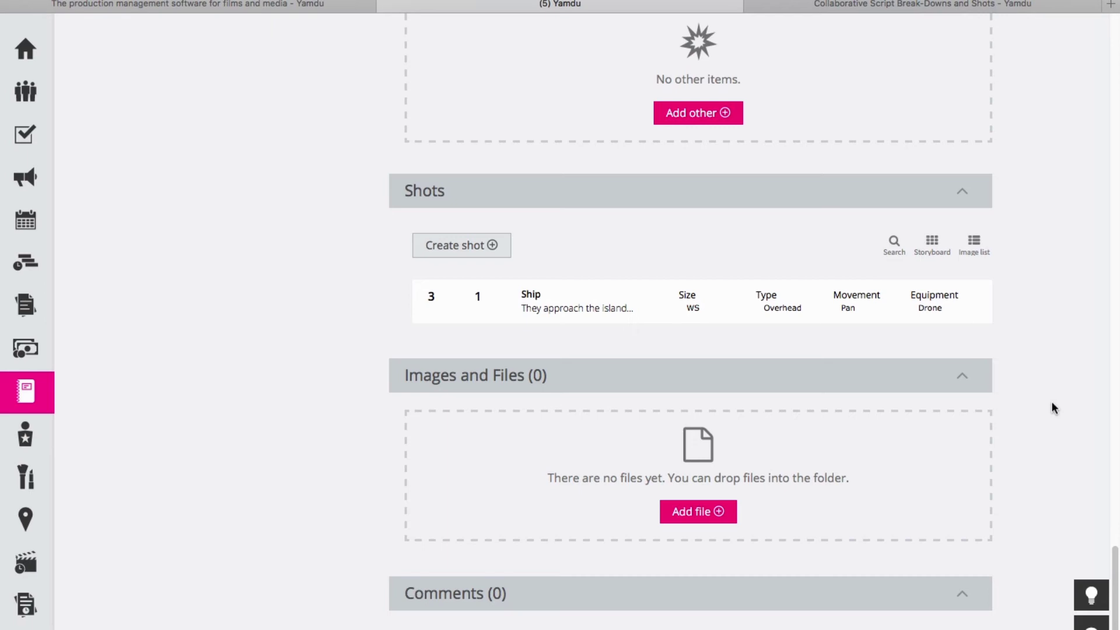
{"action": "scroll", "coordinate": [1051, 407], "scroll_direction": "up", "scroll_amount": 10}
{"action": "scroll", "coordinate": [914, 211], "scroll_direction": "up", "scroll_amount": 10}
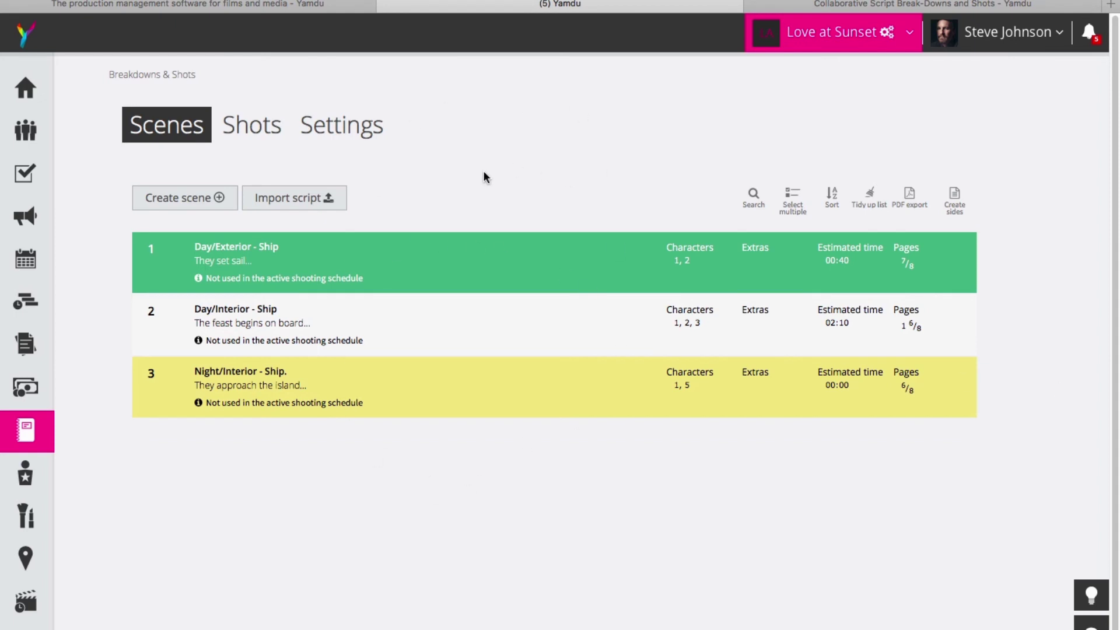
Split scene 1 into scenes 1a and 1b and confirm the split.
{"action": "mouse_move", "coordinate": [464, 256]}
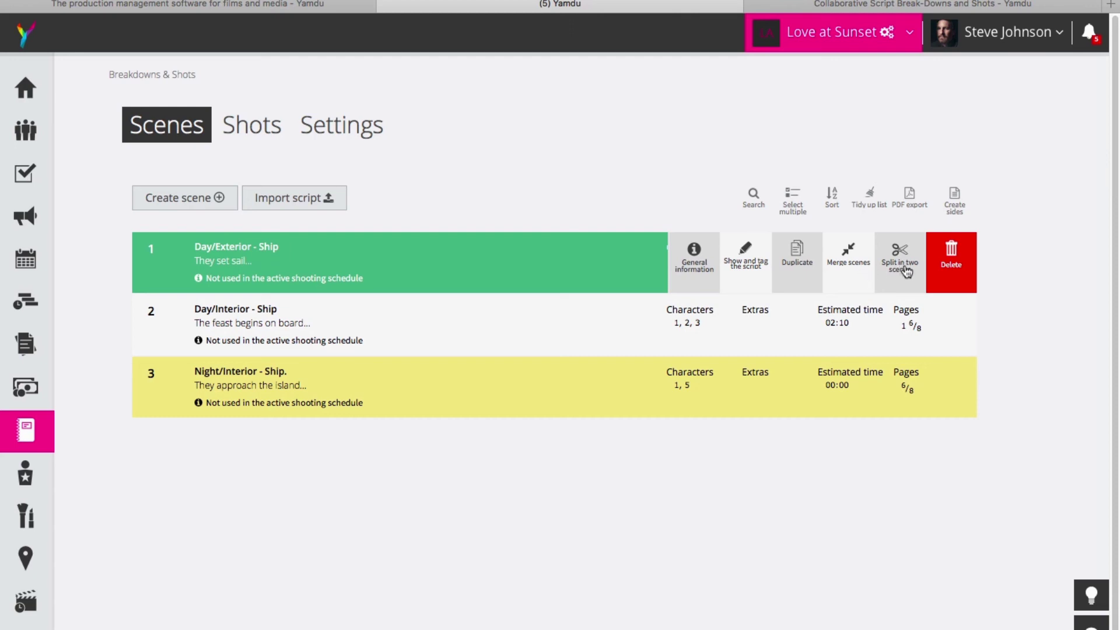
{"action": "left_click", "coordinate": [905, 267]}
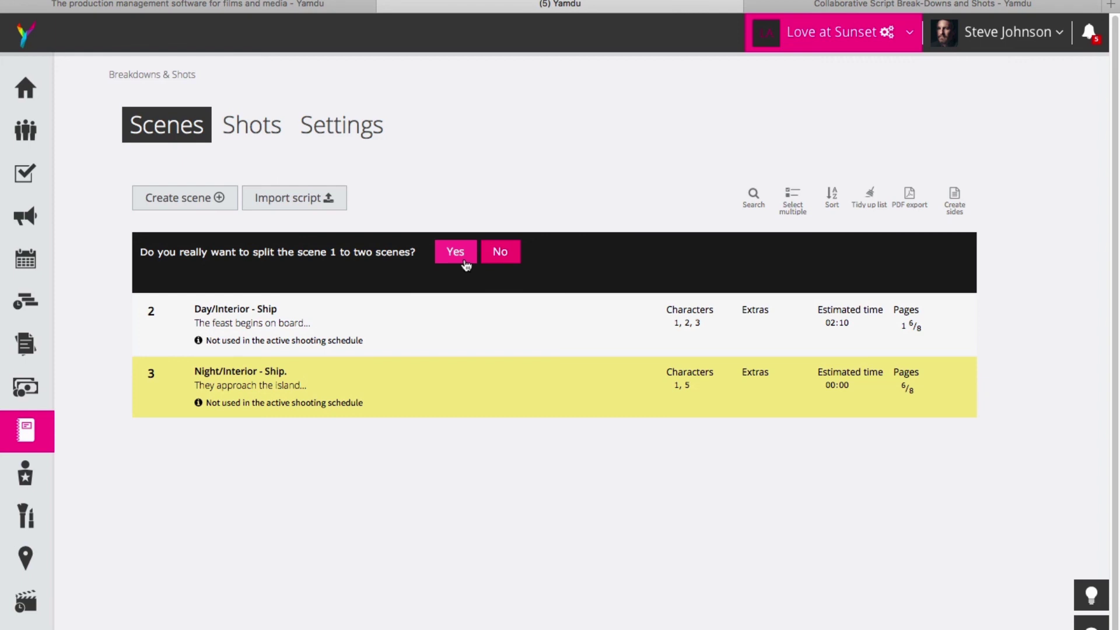
{"action": "left_click", "coordinate": [466, 264]}
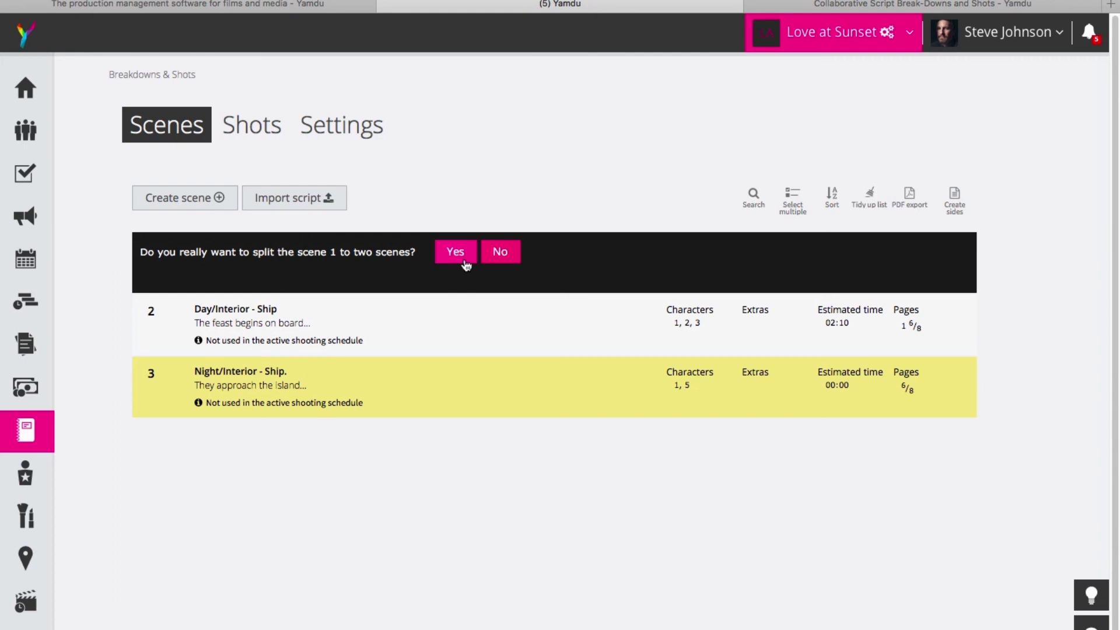